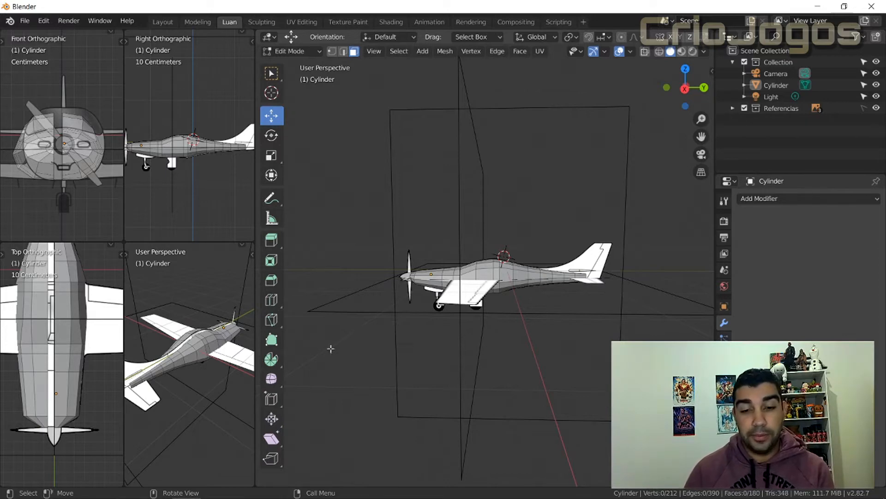
- Hide the Referencias collection to leave only the fuselage mesh for editing
middle_drag(410, 267, 443, 292)
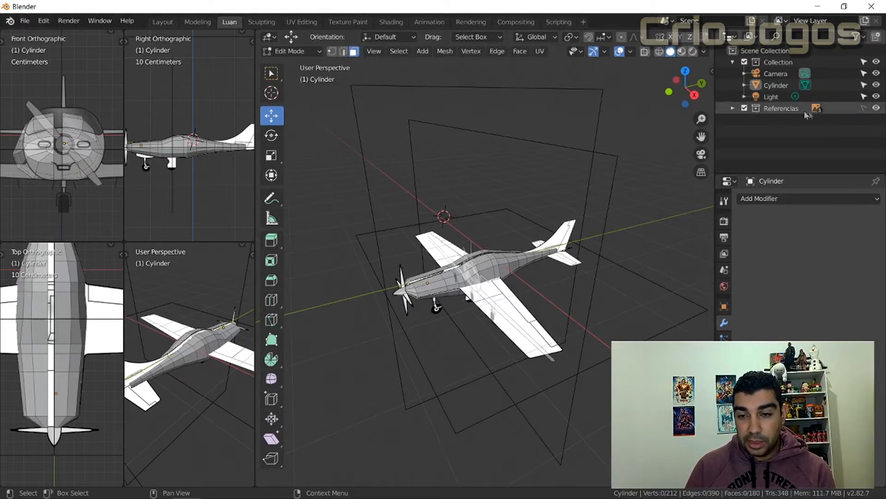
click(876, 108)
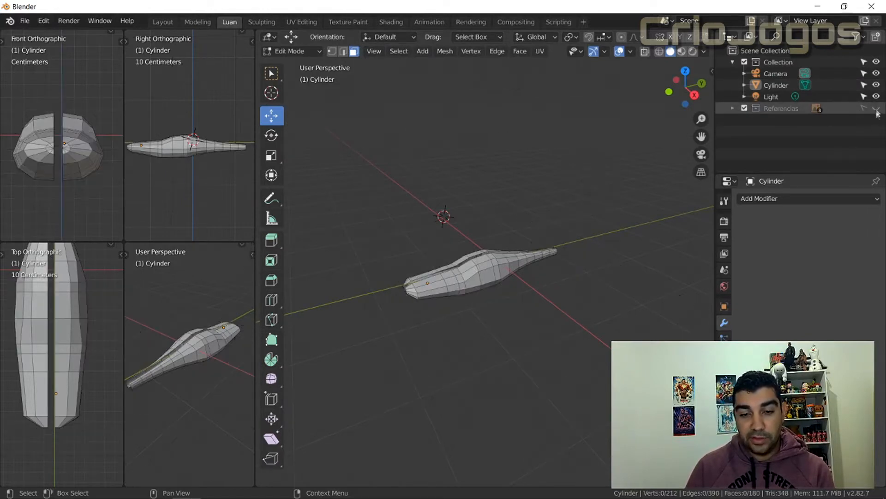
scroll(435, 298, up, 3)
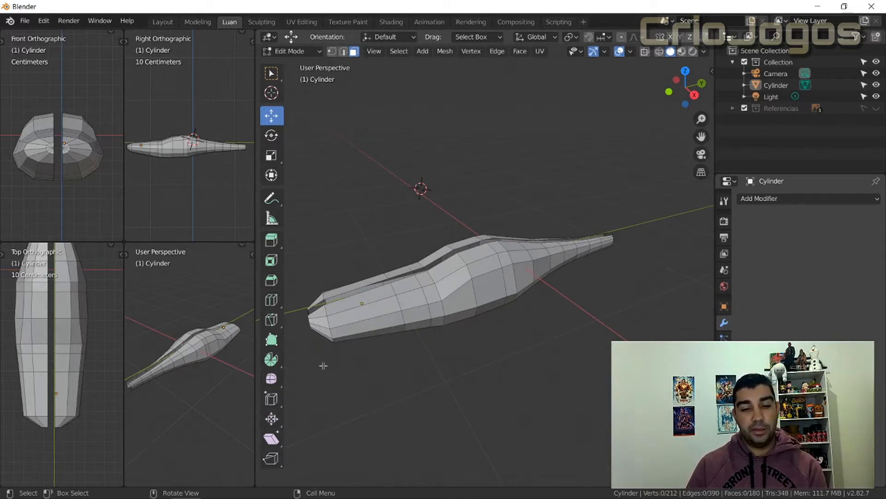
middle_drag(350, 358, 392, 330)
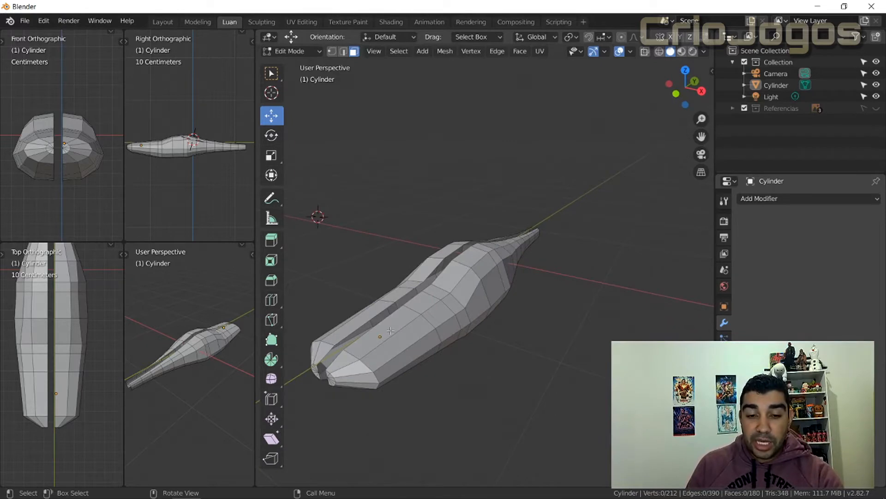
scroll(494, 342, down, 3)
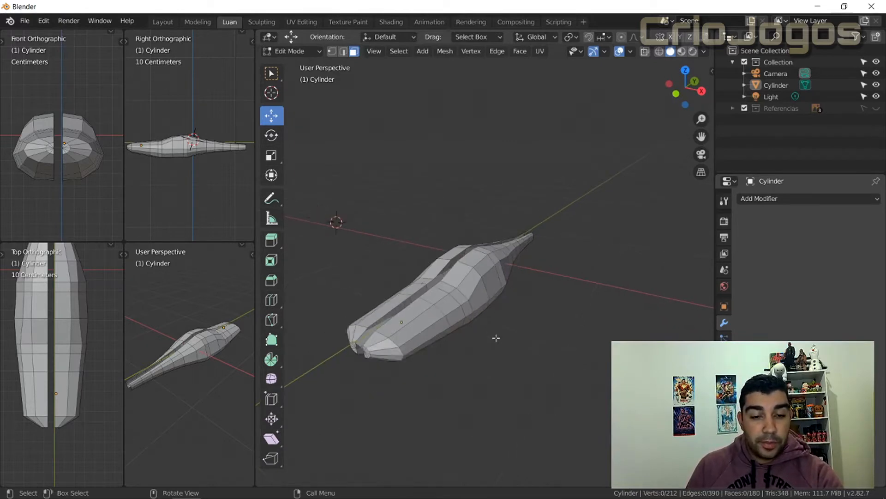
middle_drag(510, 331, 459, 326)
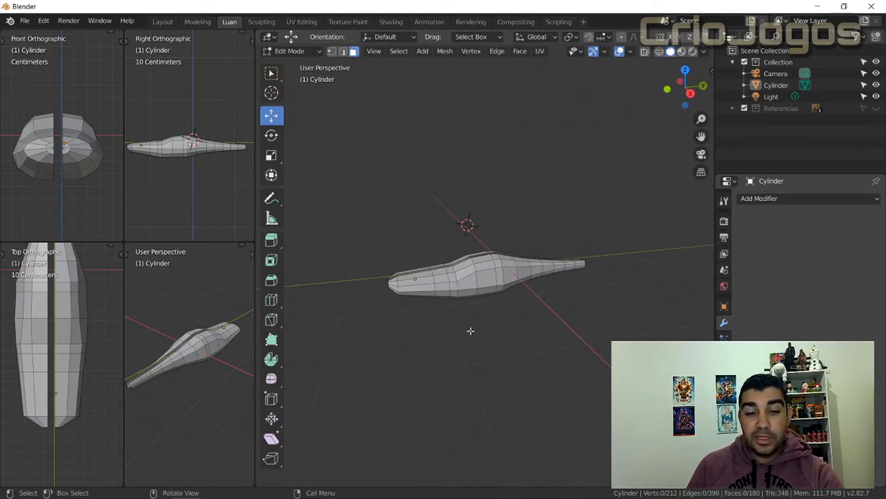
- Select the ring of side and upper faces just ahead of the fuselage's bulge, face by face on both halves
scroll(471, 331, up, 4)
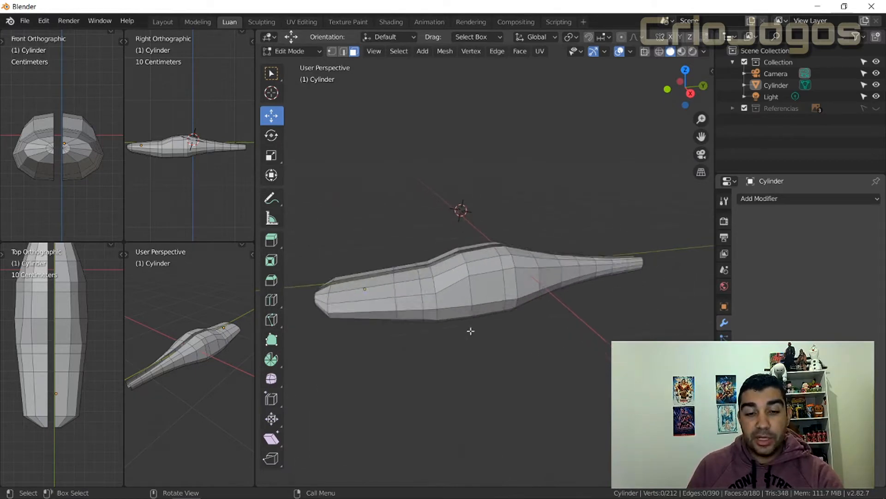
click(384, 283)
shift+click(401, 301)
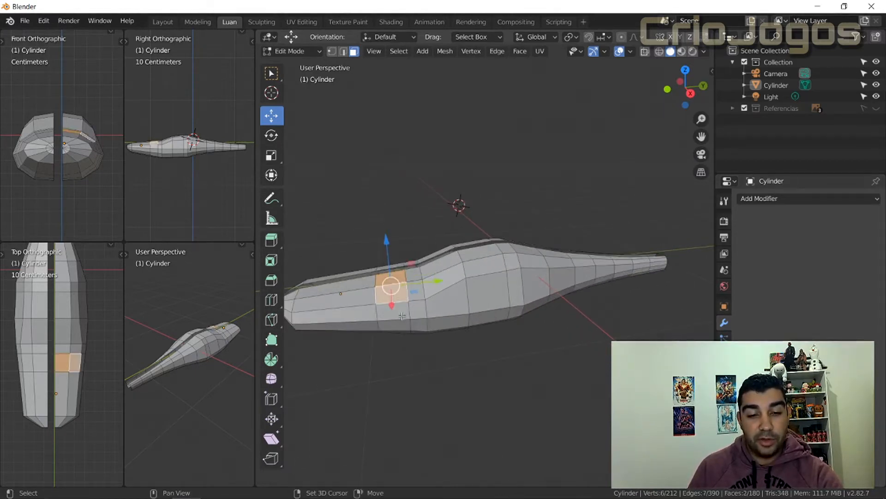
shift+click(402, 315)
middle_drag(402, 316, 524, 314)
shift+click(414, 325)
shift+click(397, 332)
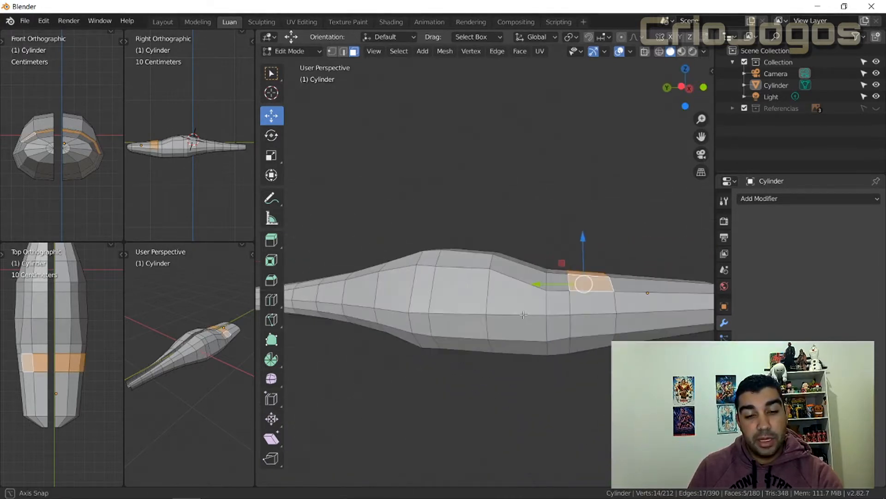
shift+click(581, 308)
shift+click(587, 326)
shift+click(592, 343)
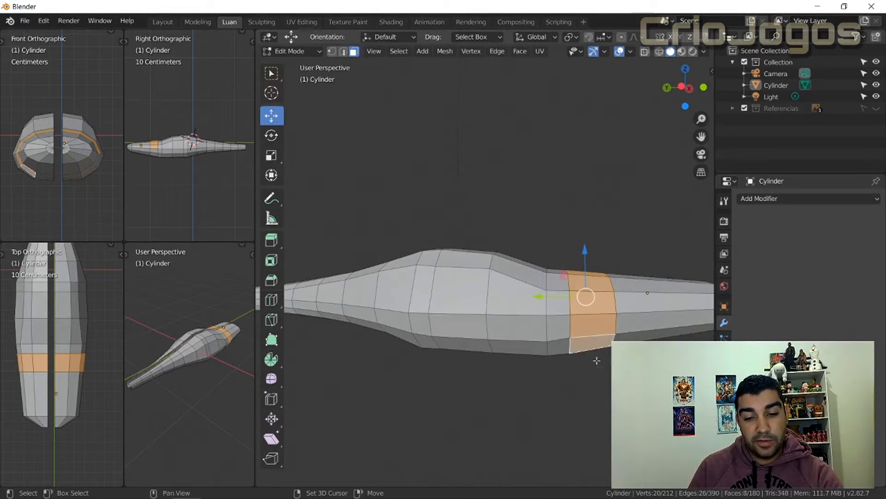
- Add the underside and remaining side faces of the same ring to the selection, and clear the whole selection
middle_drag(597, 360, 467, 273)
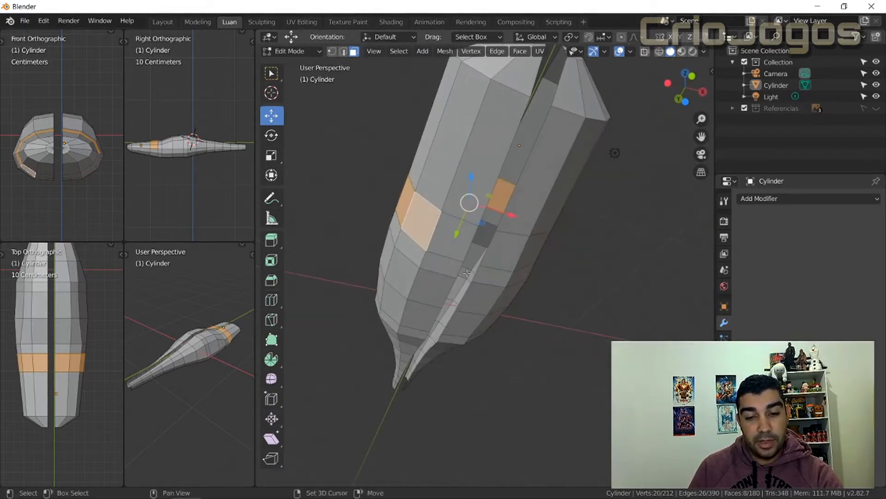
shift+click(444, 238)
shift+click(513, 253)
middle_drag(536, 288, 405, 284)
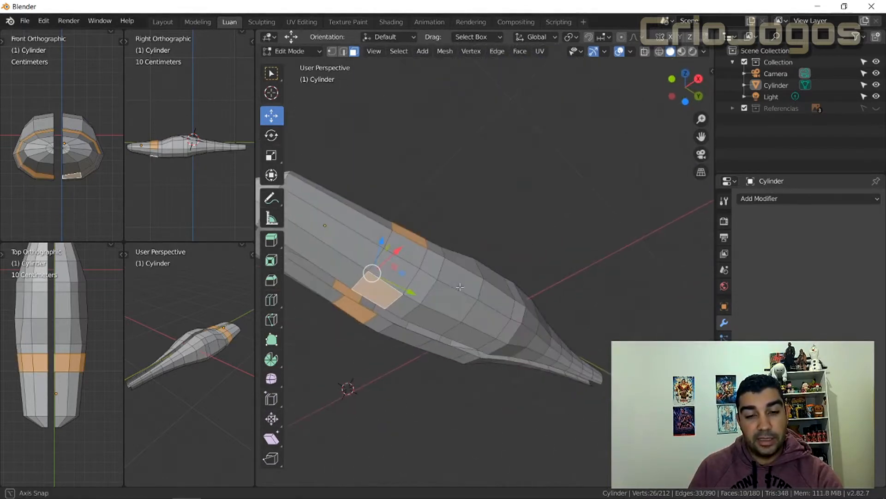
shift+click(410, 273)
shift+click(419, 256)
mouse_move(534, 254)
middle_down()
mouse_move(406, 190)
mouse_move(494, 344)
mouse_move(381, 334)
mouse_move(395, 321)
mouse_move(428, 333)
mouse_move(406, 326)
mouse_move(550, 259)
middle_up()
click(428, 334)
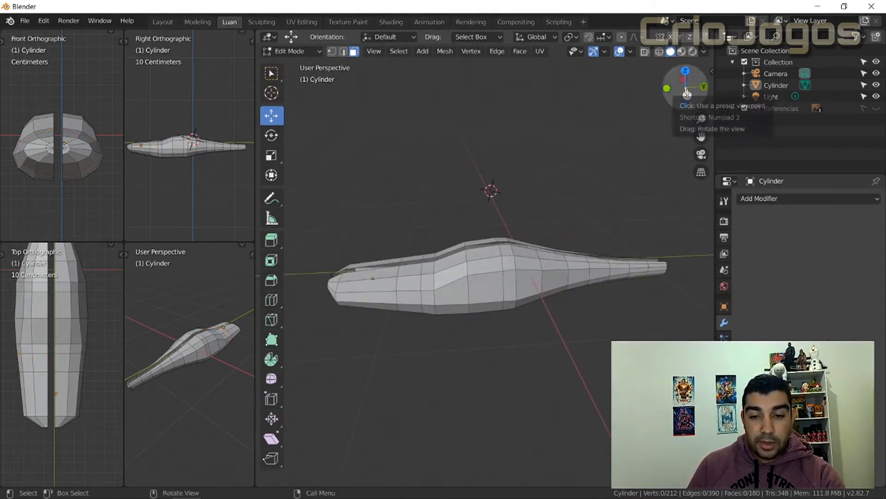
- Try box-selecting the fuselage's front face rings in the Right Orthographic view, clearing the selection after each attempt
click(687, 95)
drag(396, 200, 419, 368)
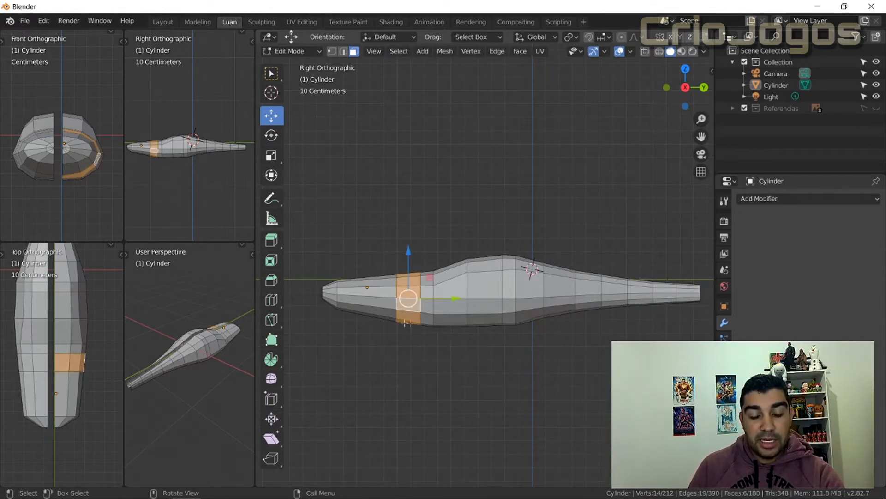
key(alt+a)
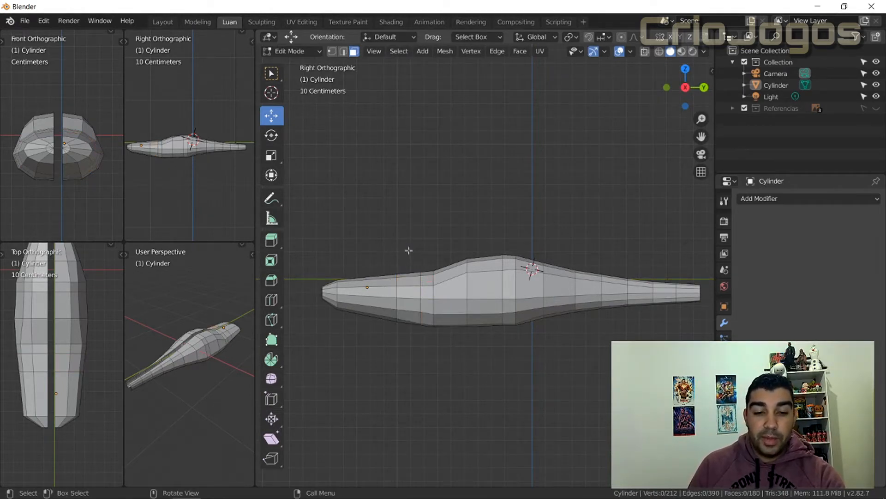
drag(384, 237, 420, 333)
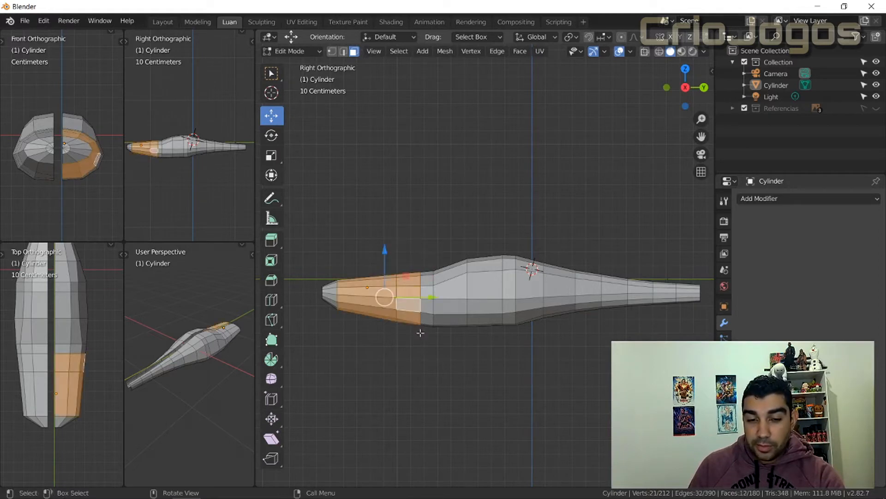
key(alt+a)
drag(427, 226, 410, 328)
key(alt+a)
- Box-select the single face ring ahead of the bulge, check the selection on the opposite half, and clear it
drag(398, 234, 420, 341)
middle_drag(389, 326, 540, 368)
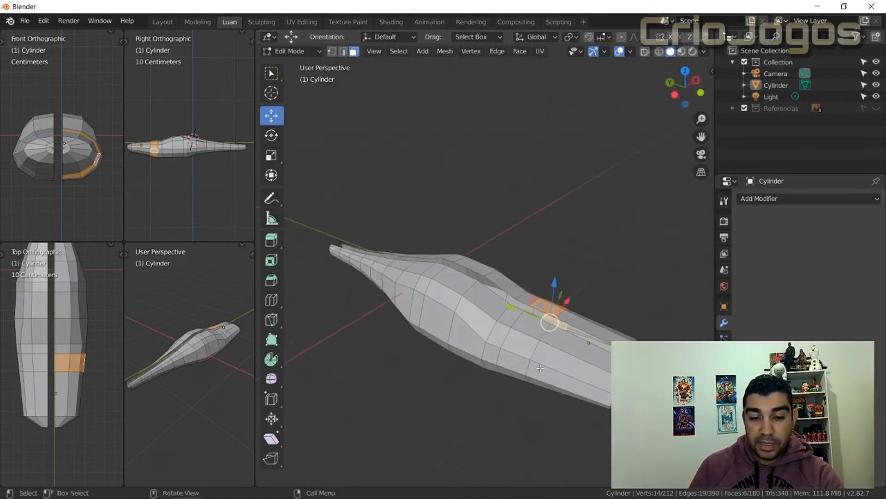
scroll(539, 330, down, 2)
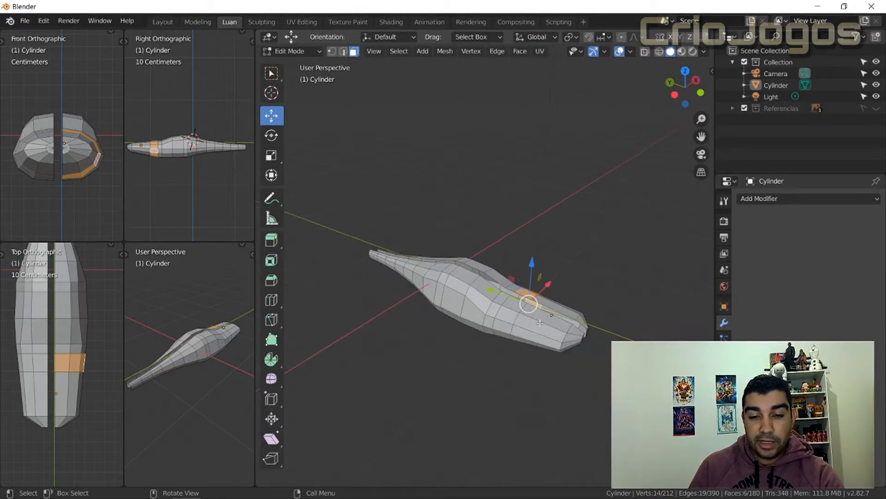
middle_drag(579, 350, 450, 197)
key(alt+a)
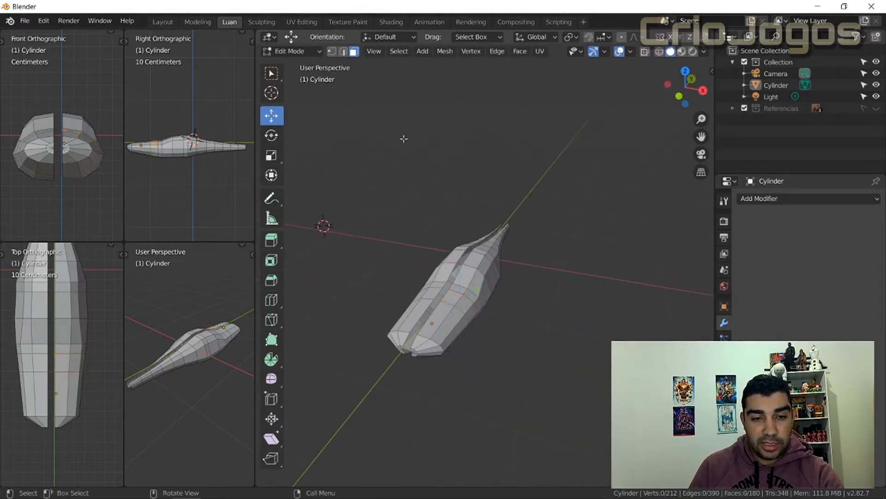
- Add a 12-vertex cylinder with 1 m radius and 2 m depth at the 3D cursor, and deselect it
key(shift+a)
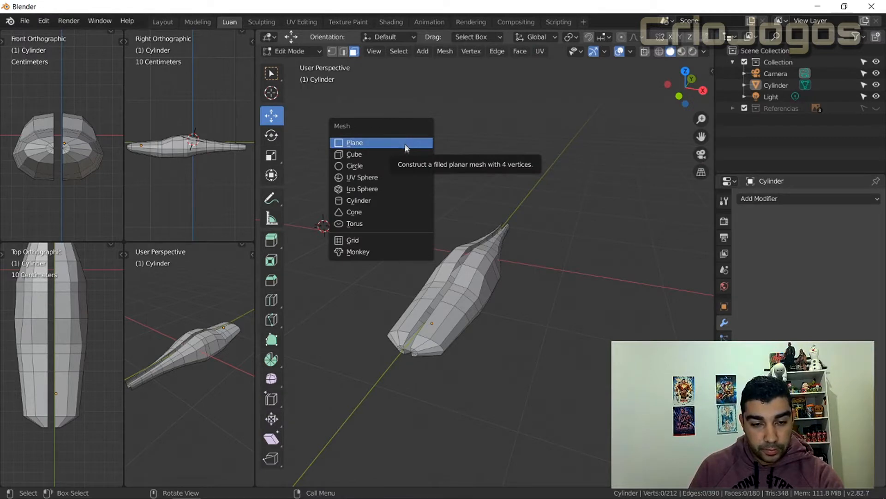
click(378, 203)
scroll(439, 210, down, 3)
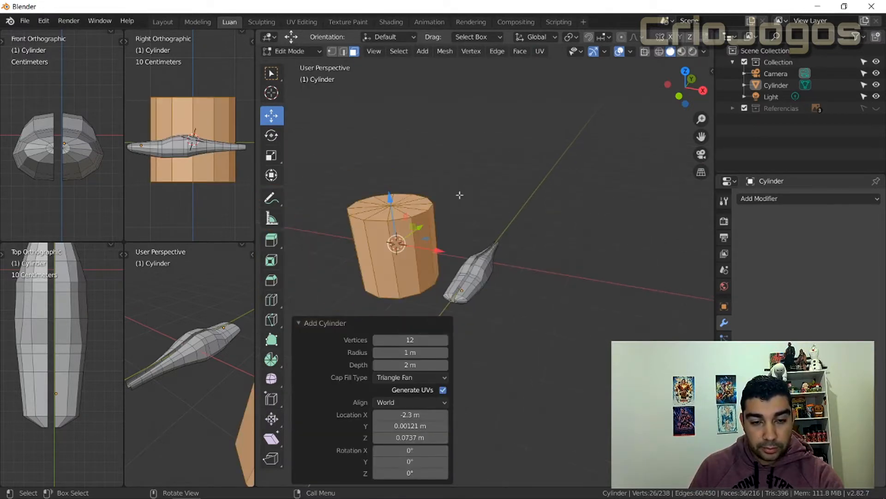
key(alt+a)
- Box-select one side of the cylinder without X-Ray, check its far side for selected faces, and clear the selection
middle_drag(459, 186, 475, 168)
drag(322, 189, 378, 348)
middle_drag(342, 325, 504, 298)
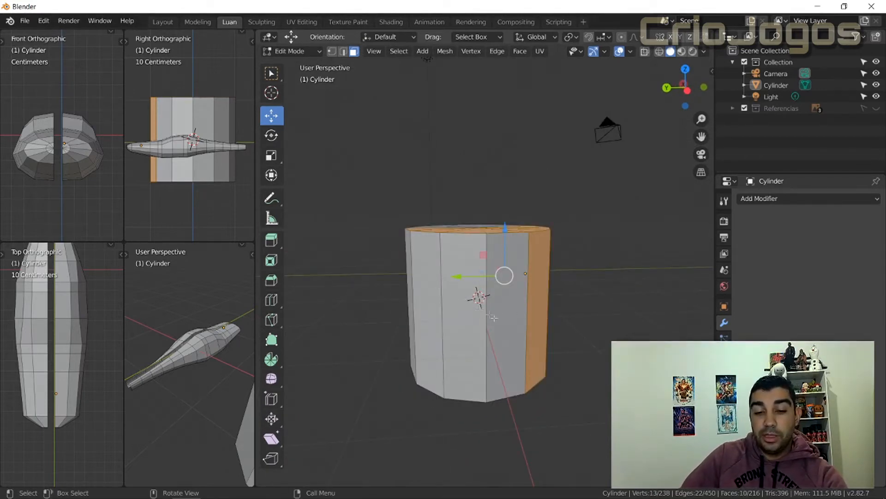
scroll(493, 317, down, 5)
middle_drag(527, 344, 438, 335)
click(436, 347)
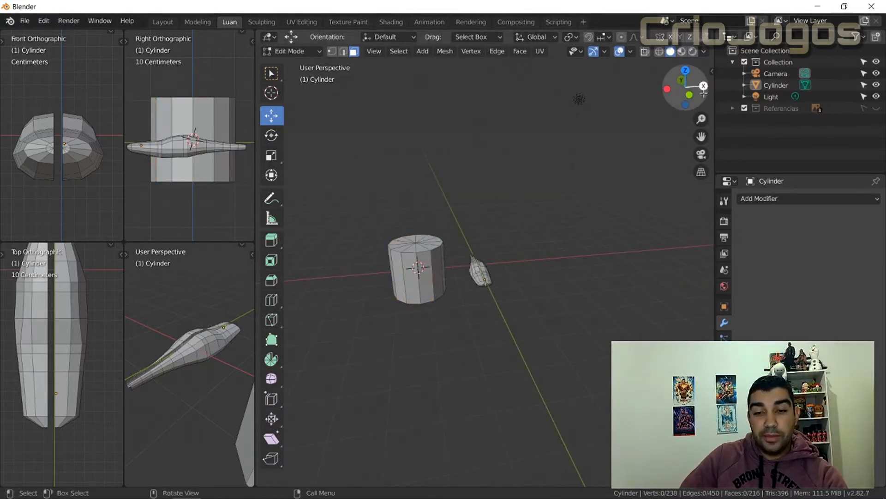
- Box-select the cylinder's outer half from the front view without X-Ray and inspect which faces are selected
click(690, 95)
drag(382, 212, 418, 326)
middle_drag(391, 305, 555, 365)
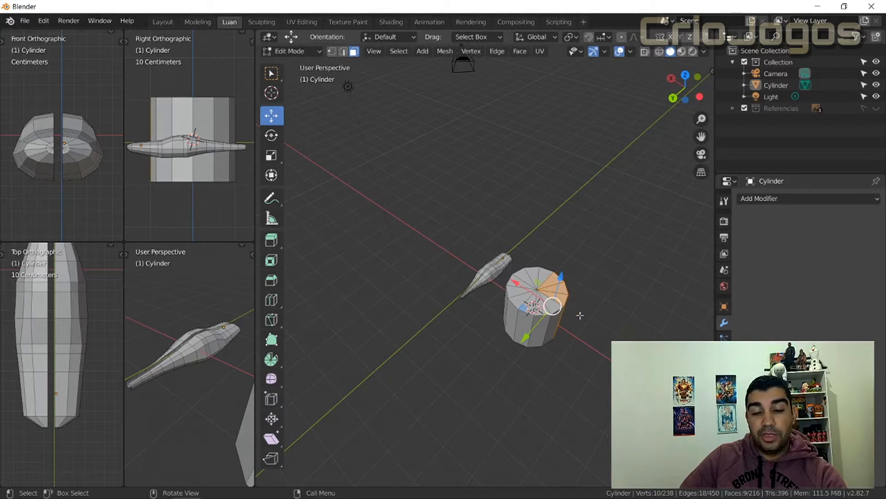
scroll(625, 296, down, 2)
scroll(625, 300, up, 3)
middle_drag(639, 323, 521, 302)
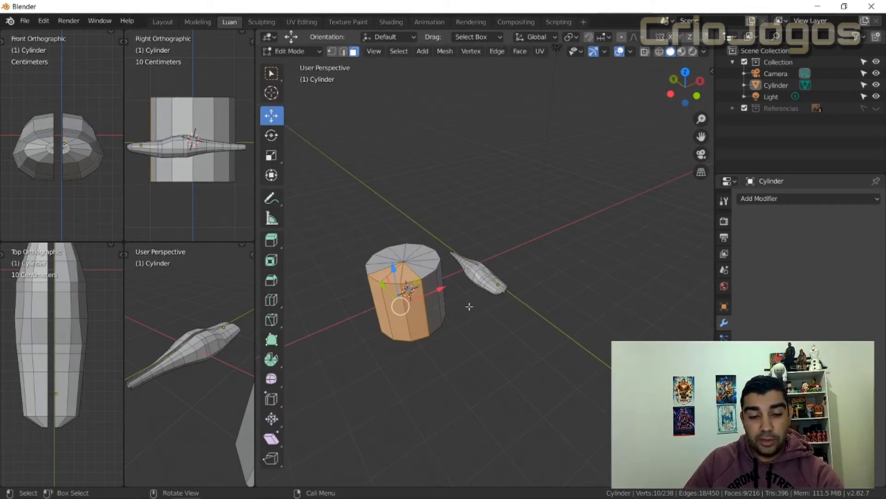
shift+middle_drag(462, 312, 553, 288)
scroll(548, 297, up, 3)
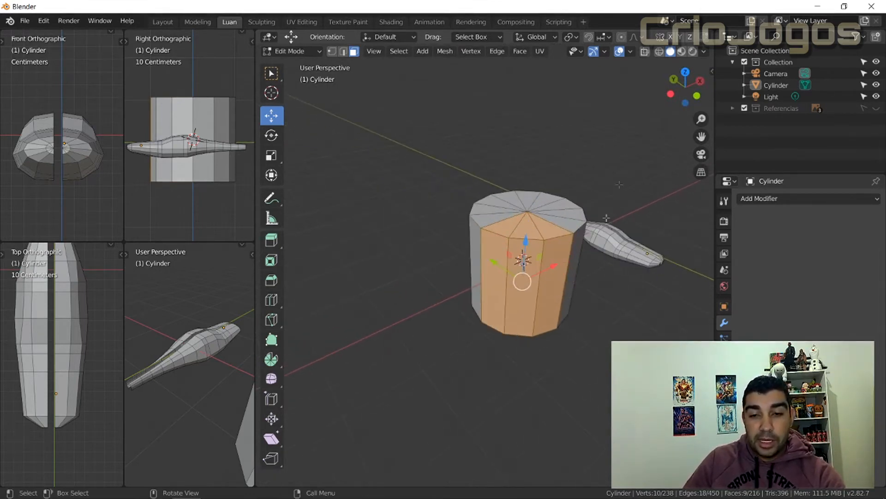
- Enable X-Ray and box-select the cylinder's outer half from the front view, including its hidden rear faces
click(645, 53)
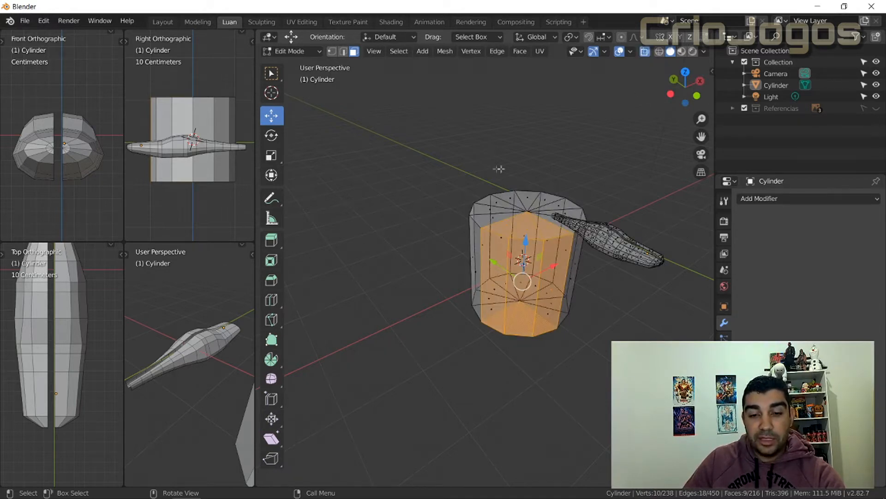
scroll(457, 263, up, 2)
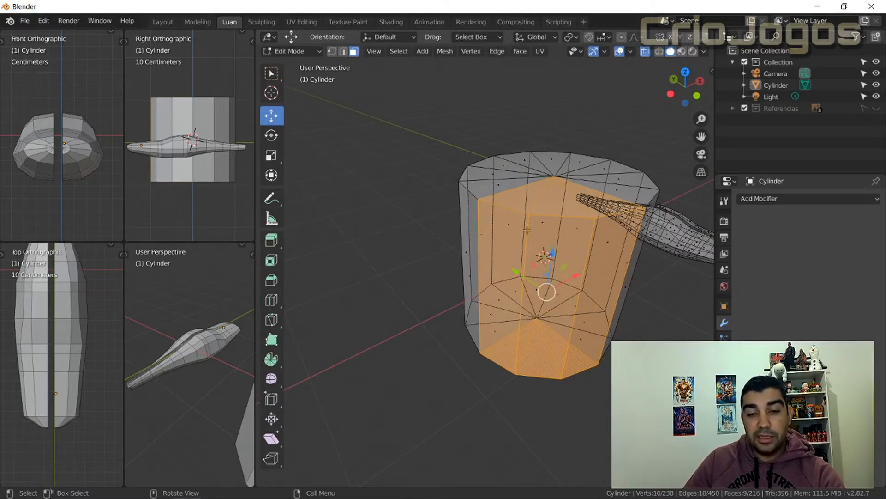
scroll(448, 242, down, 2)
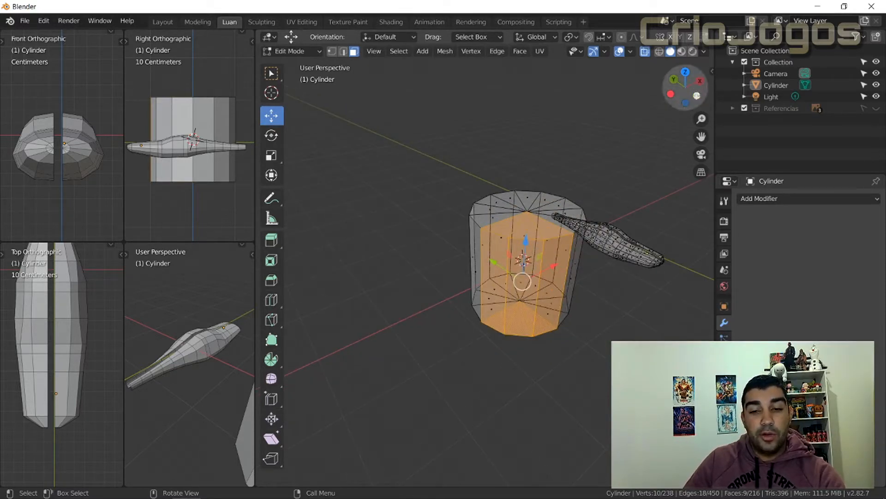
click(696, 97)
click(464, 302)
drag(422, 137, 479, 350)
middle_drag(442, 263, 566, 355)
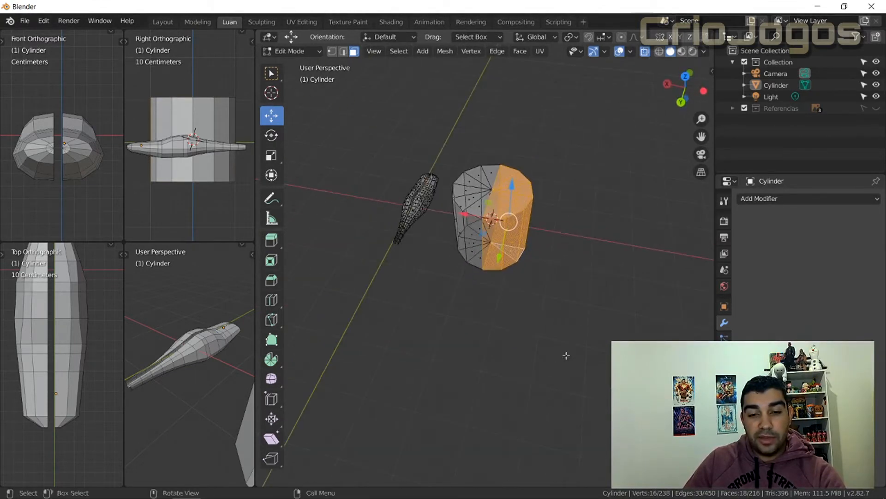
- Clear the selection and box-select the cylinder's outer half again from the back view with X-Ray on
click(622, 202)
middle_drag(599, 252, 629, 183)
click(690, 90)
drag(593, 137, 488, 322)
middle_drag(626, 260, 401, 292)
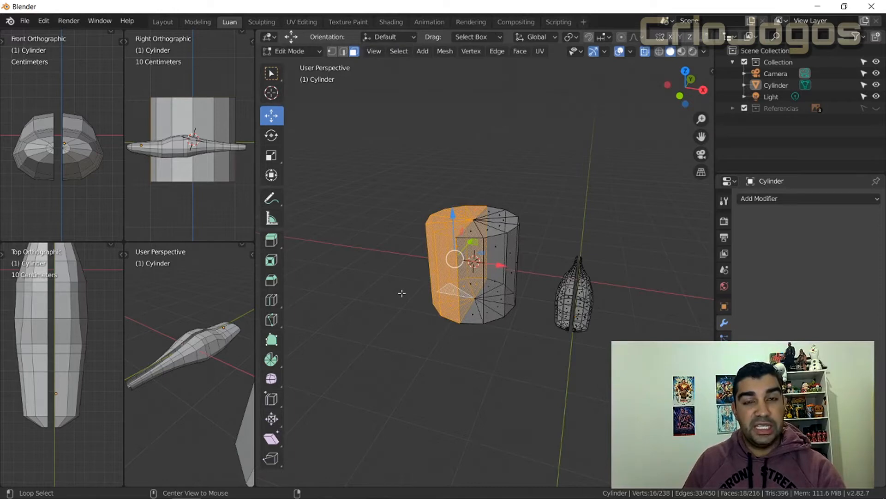
- Compare the selected half of the cylinder with X-Ray off and on, examining its outer and inner faces
key(alt+z)
scroll(471, 317, up, 4)
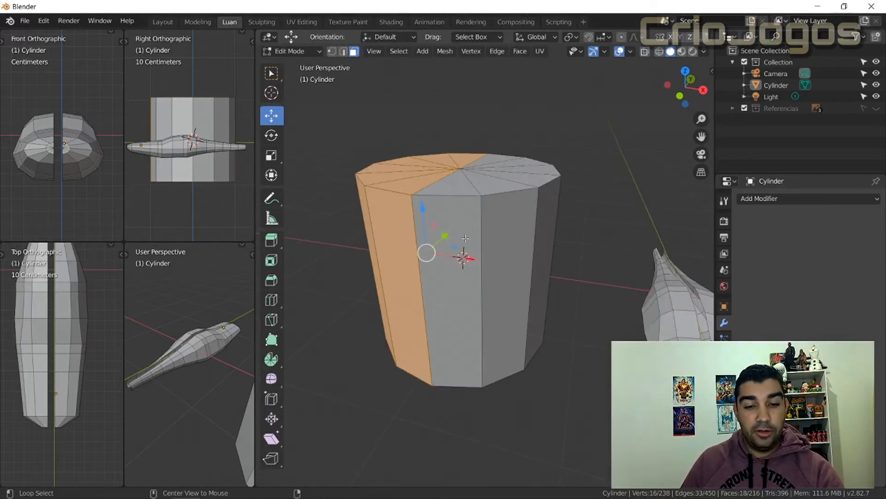
key(alt+z)
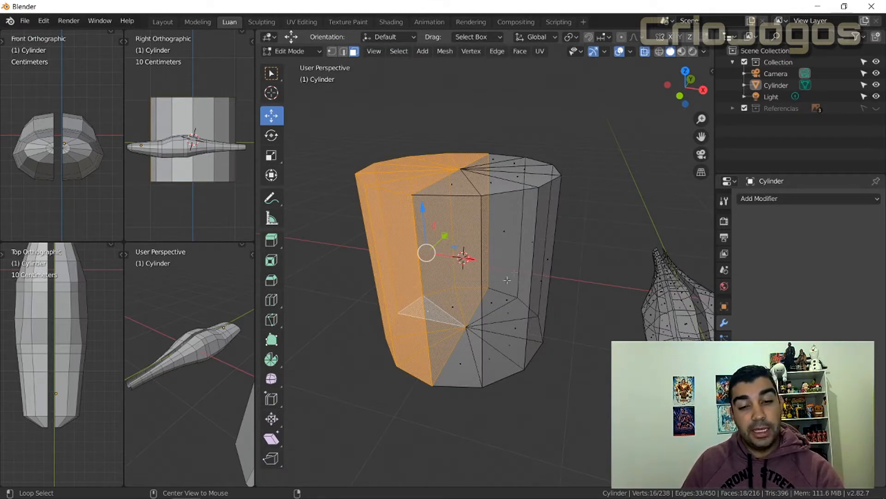
middle_drag(377, 302, 378, 303)
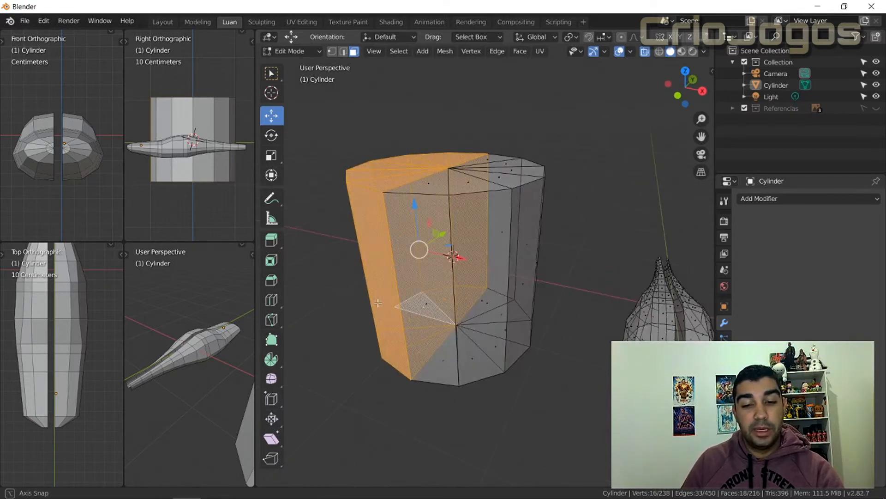
middle_drag(463, 293, 432, 270)
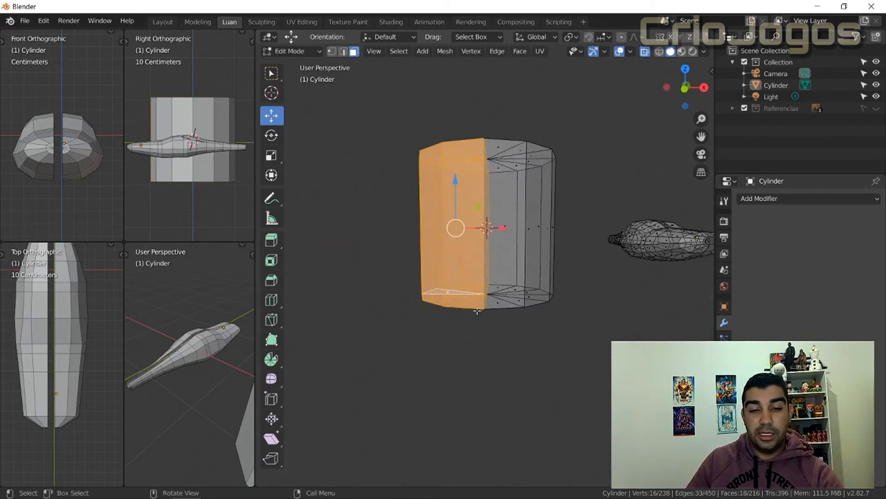
- Clear the selection and box-select one narrow cross-section ring of the fuselage from the right view with X-Ray on
click(545, 331)
middle_drag(558, 307, 502, 308)
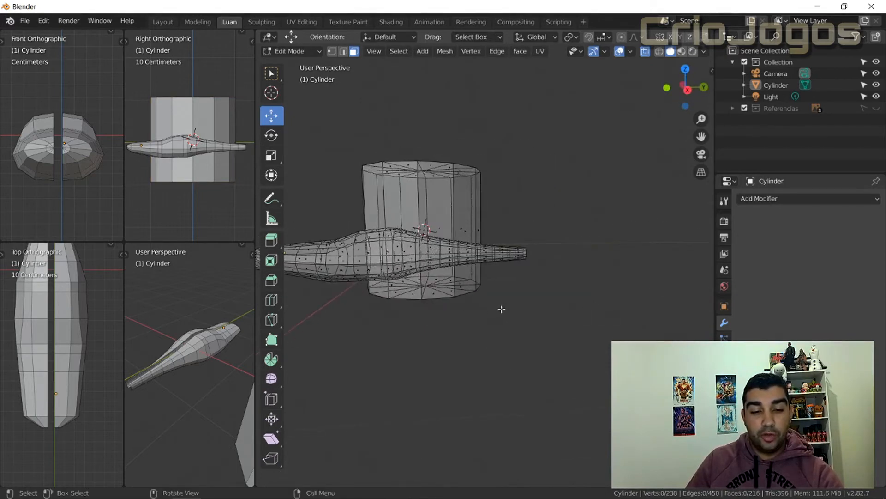
shift+middle_drag(441, 300, 495, 300)
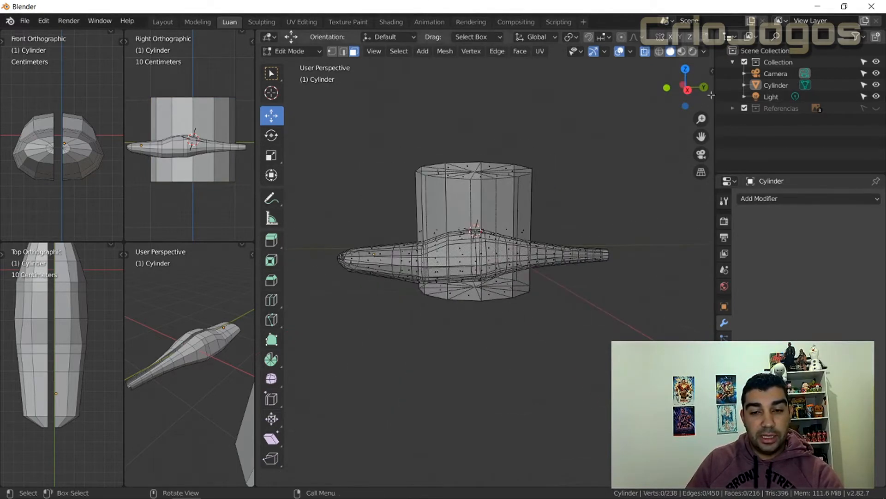
click(687, 90)
scroll(460, 200, up, 6)
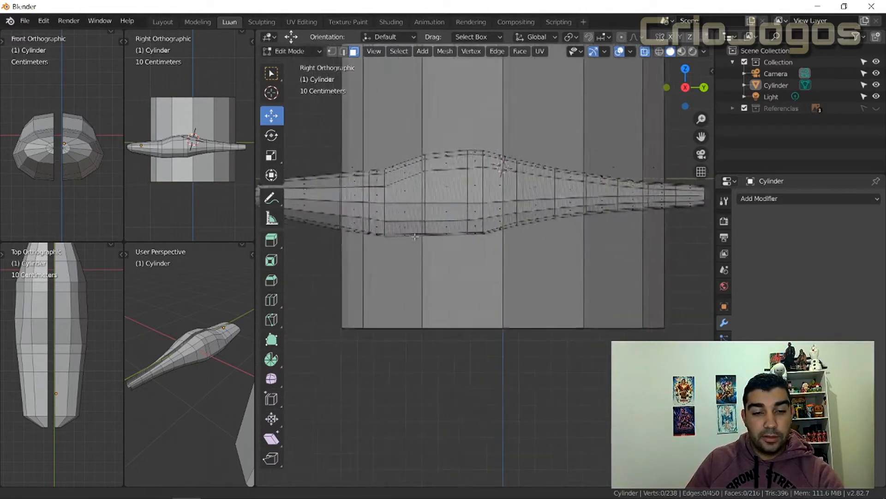
key(b)
drag(388, 250, 388, 251)
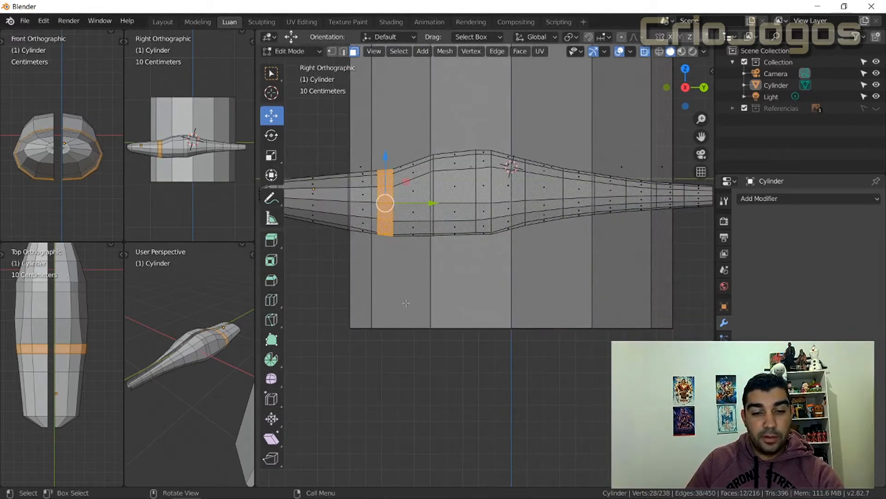
middle_drag(355, 267, 453, 346)
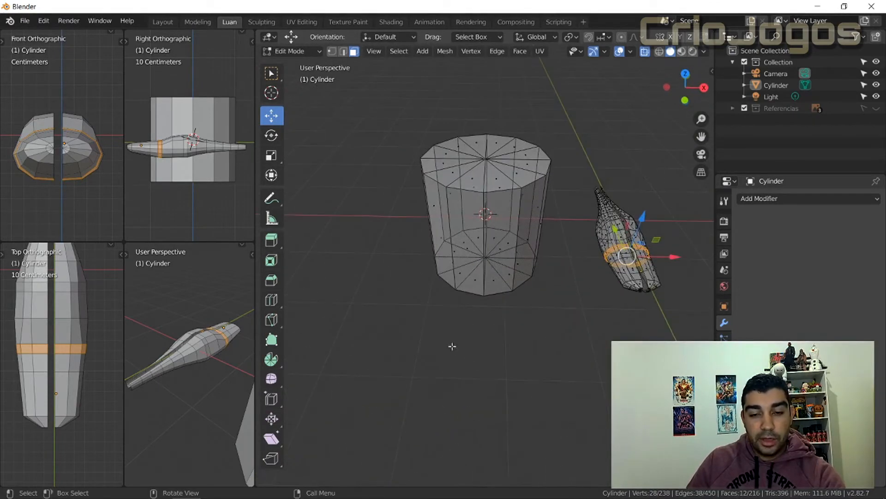
- Box-select the whole cylinder with X-Ray on and bring up the Delete options
click(474, 347)
drag(395, 111, 558, 351)
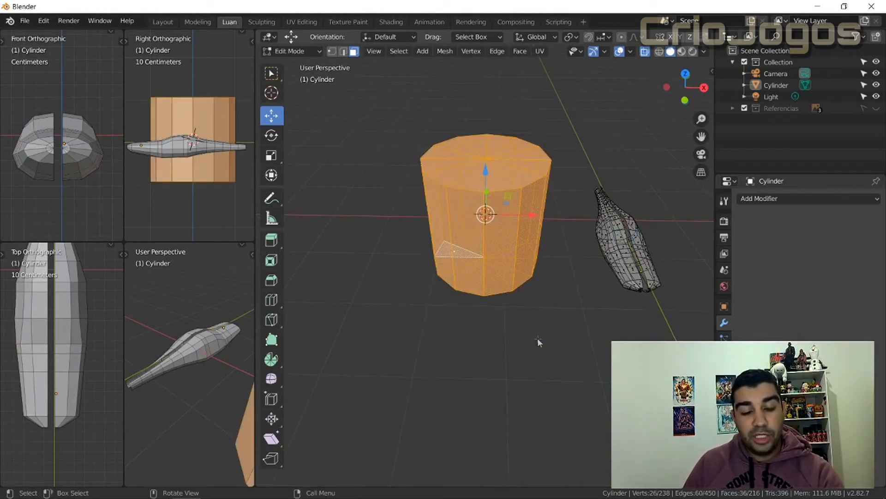
key(x)
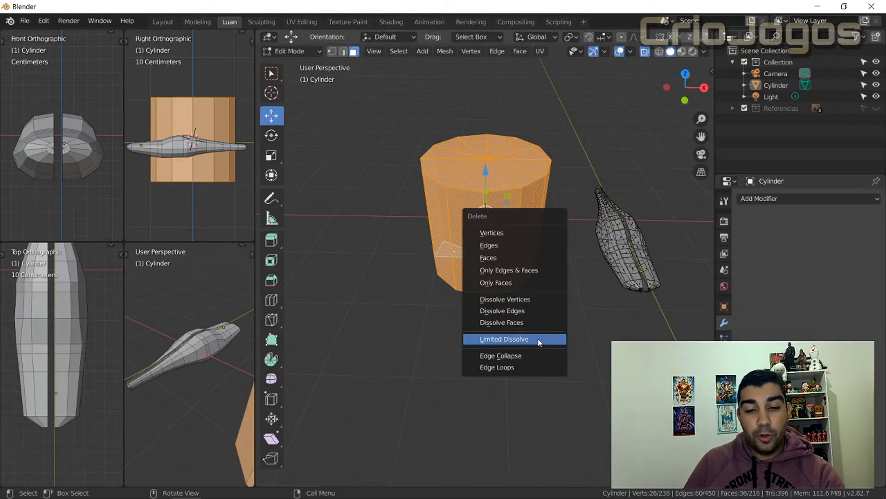
click(540, 341)
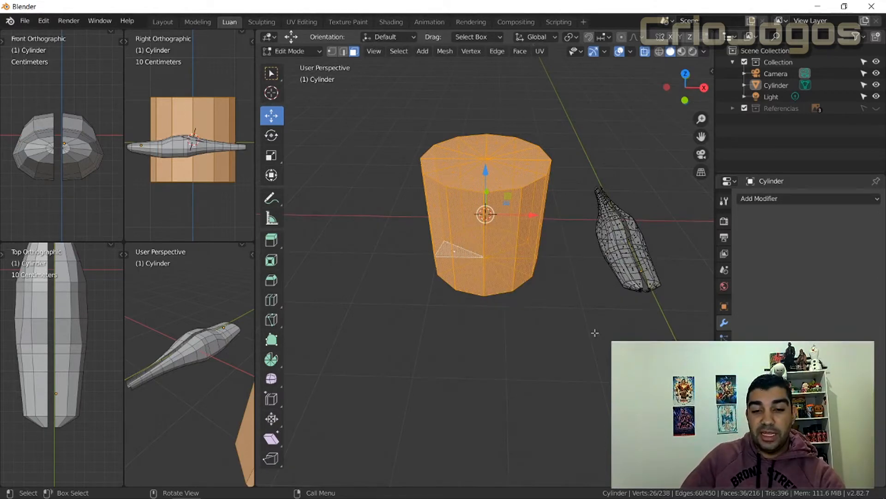
click(564, 276)
- Turn X-Ray off and select a single side face of the cylinder
scroll(458, 286, up, 1)
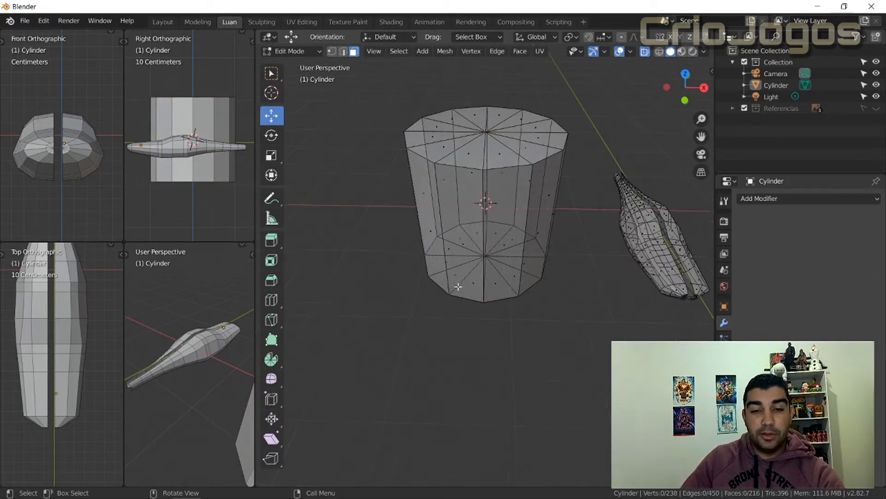
middle_drag(444, 266, 478, 280)
key(alt+z)
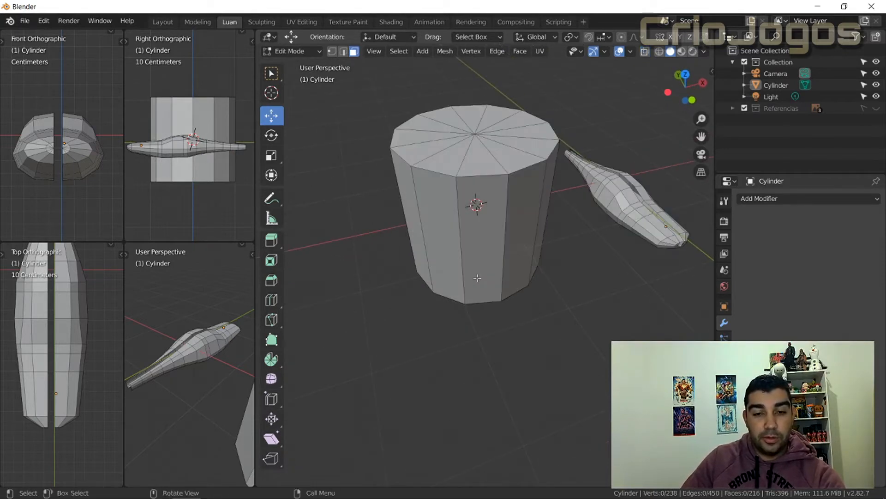
scroll(485, 288, up, 2)
click(484, 288)
scroll(490, 262, down, 4)
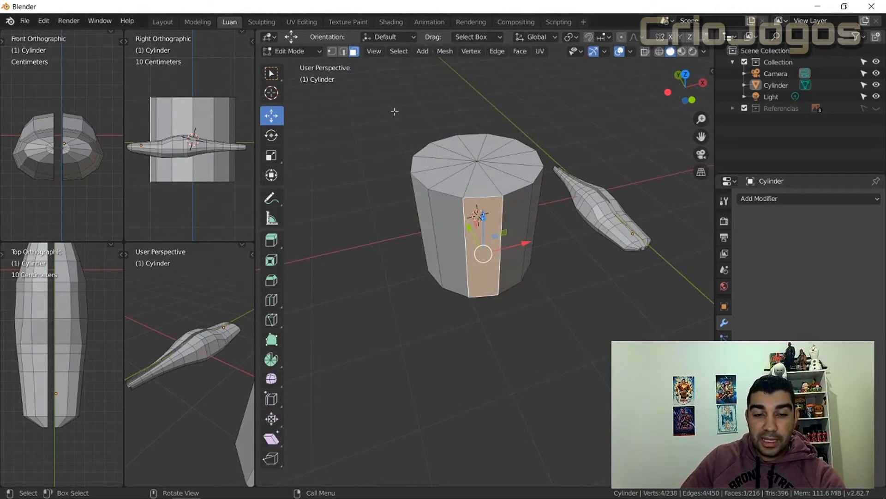
- Box-select the cylinder's outer half from an angled front view with X-Ray off
middle_drag(497, 342, 477, 325)
click(428, 180)
drag(403, 107, 471, 337)
- Clear the selection and box-select the cylinder's outer half with X-Ray on, including its hidden faces
key(alt+z)
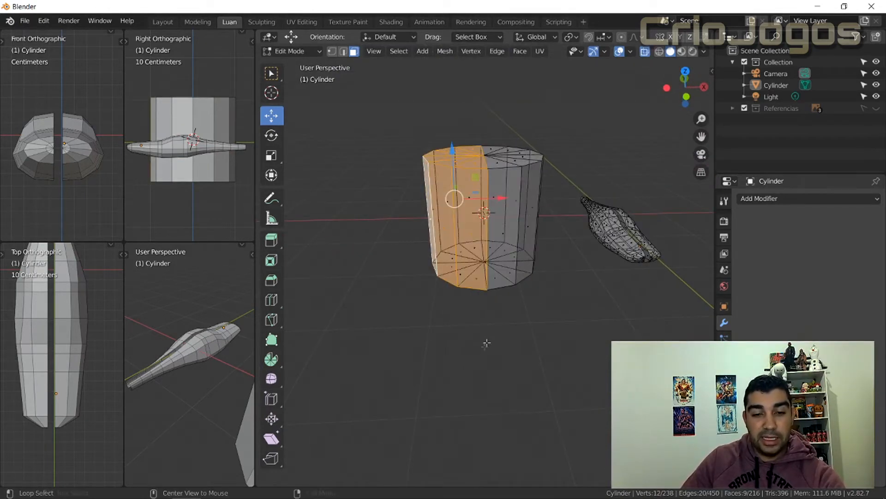
key(alt+a)
drag(419, 113, 478, 366)
middle_drag(479, 375, 347, 361)
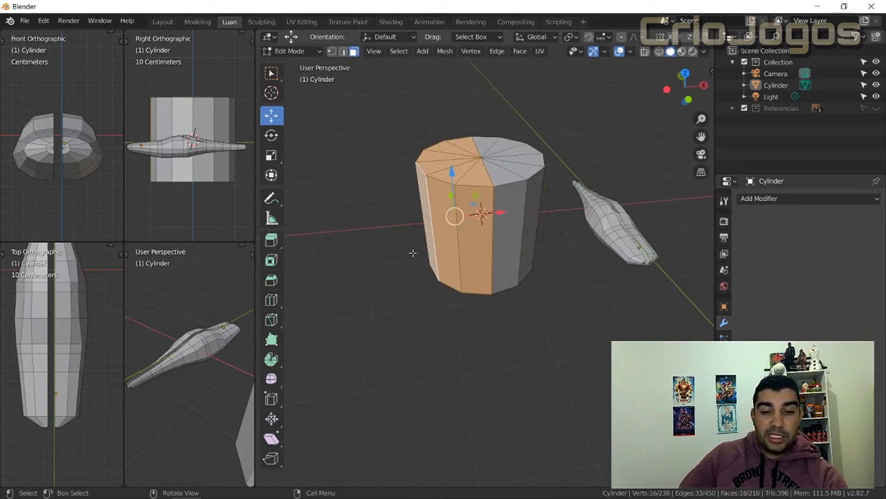
- Apply Dissolve Faces to the selected half of the cylinder
key(x)
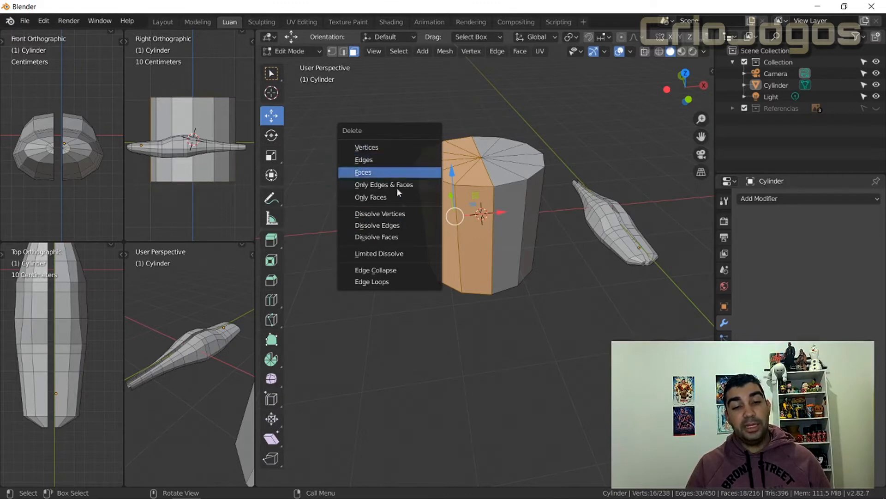
scroll(370, 340, up, 4)
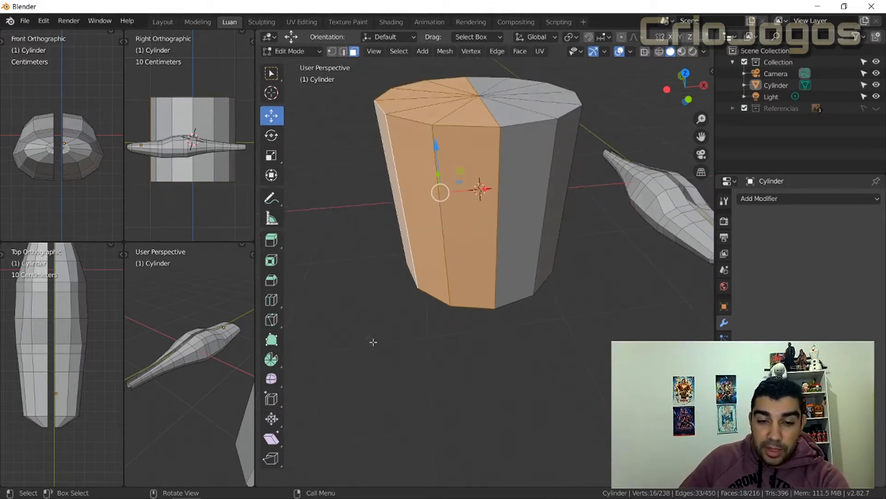
middle_drag(370, 340, 388, 340)
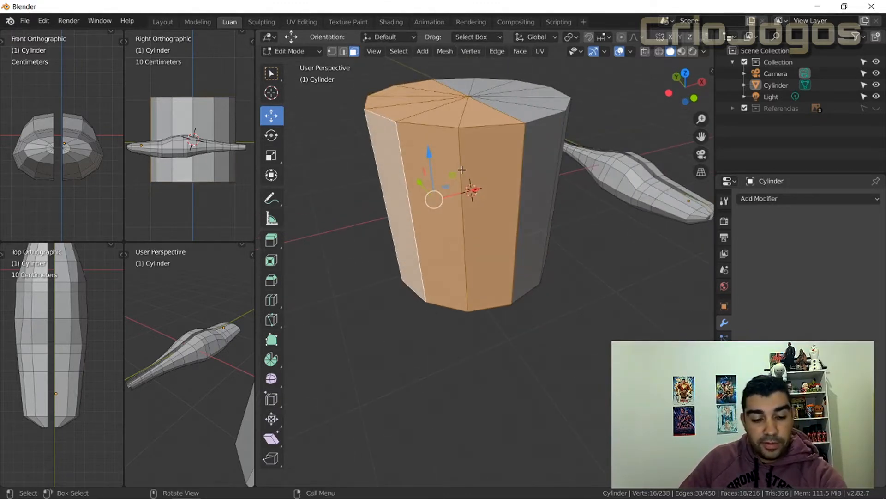
middle_drag(364, 236, 415, 257)
key(x)
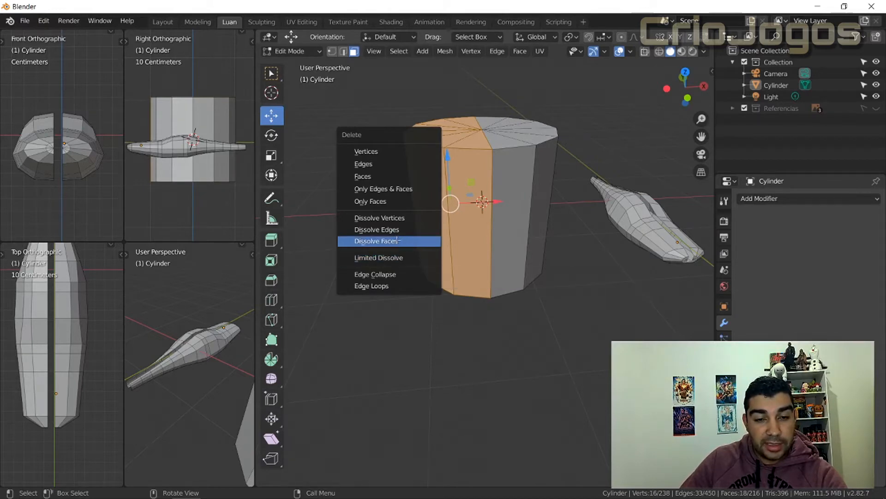
click(397, 240)
- Examine the flat face left by the dissolve on the cylinder's cut side from several angles
middle_drag(405, 218, 479, 287)
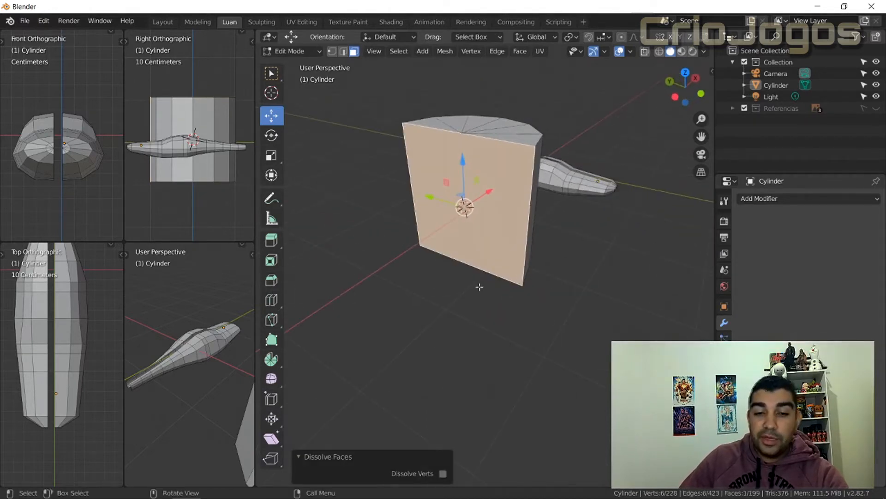
click(479, 286)
click(454, 255)
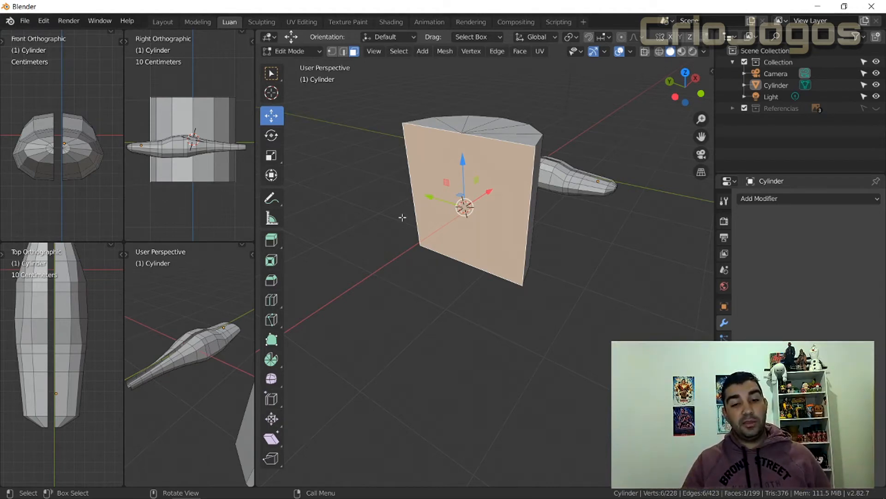
middle_drag(534, 223, 553, 260)
click(573, 239)
click(515, 215)
mouse_move(544, 253)
middle_down()
mouse_move(575, 245)
mouse_move(531, 250)
middle_up()
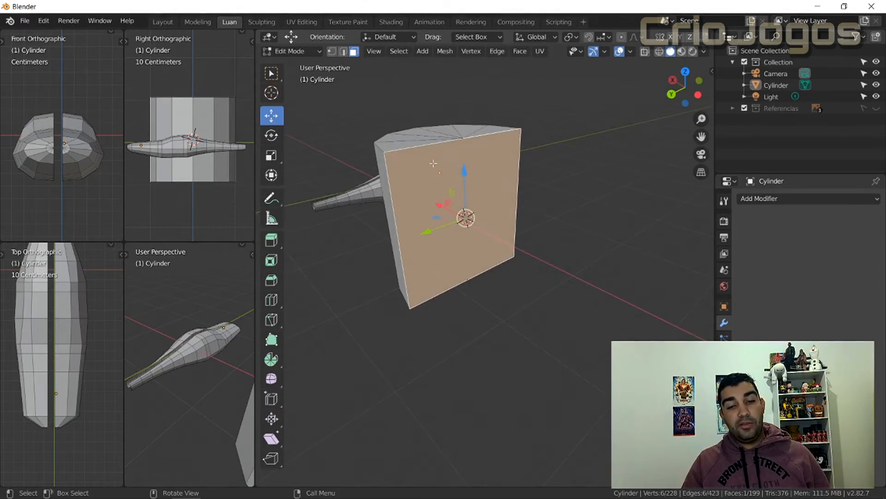
middle_drag(576, 291, 501, 291)
- Undo the face dissolve on the cylinder's selected half
key(ctrl+z)
key(ctrl+z)
key(ctrl+z)
key(ctrl+z)
key(ctrl+z)
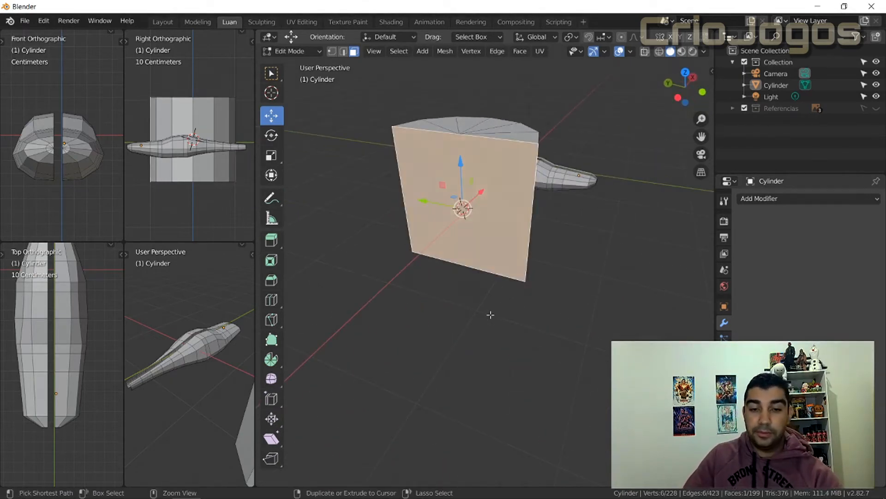
middle_drag(511, 321, 427, 322)
- Delete the faces of the cylinder's selected half and examine the open interior
key(x)
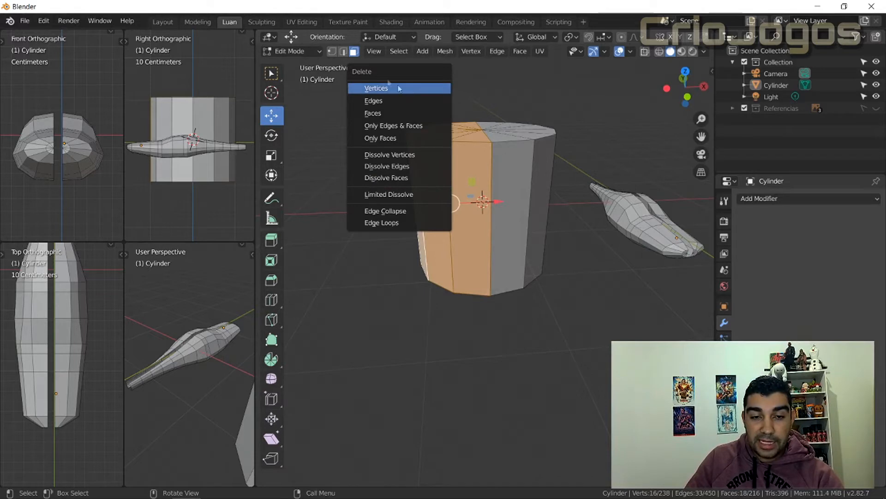
click(374, 113)
middle_drag(398, 210, 462, 222)
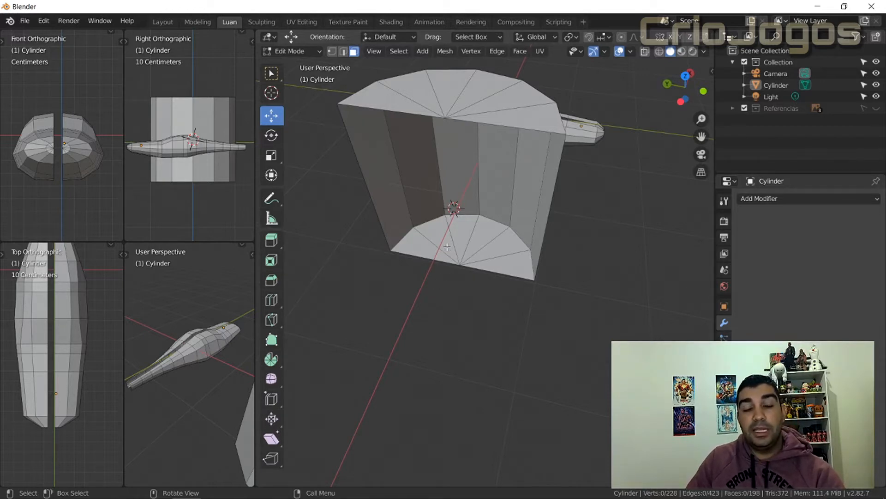
middle_drag(435, 286, 522, 263)
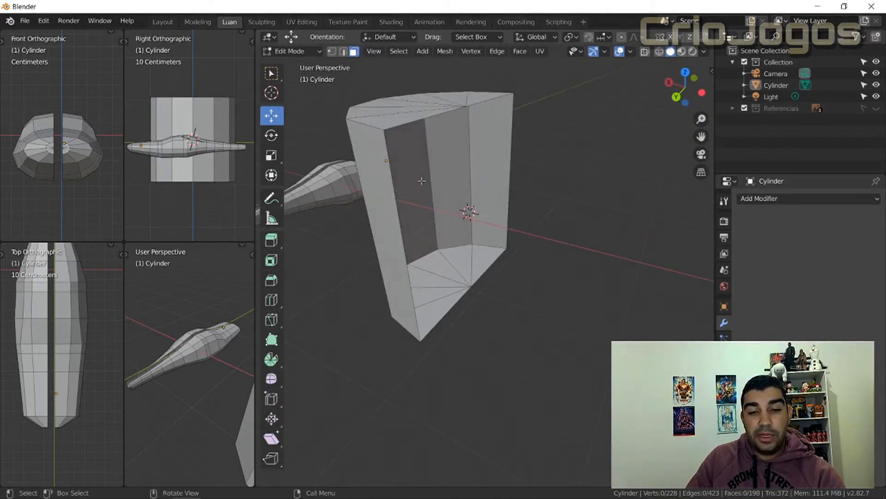
middle_drag(425, 229, 485, 197)
- Undo the face deletion and clear the selection on the cylinder
key(ctrl+z)
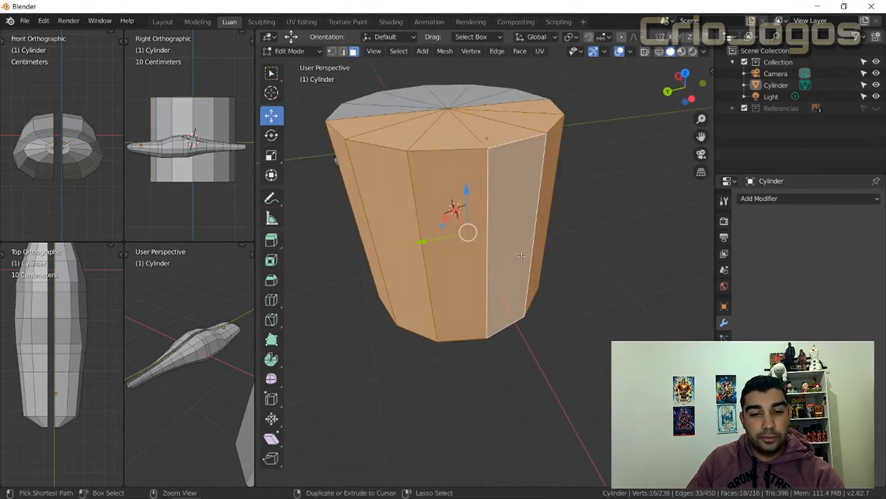
middle_drag(605, 306, 531, 302)
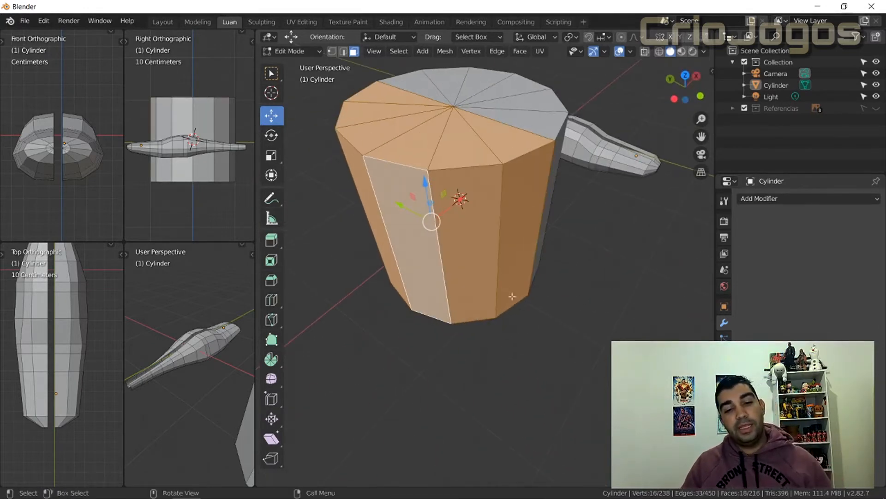
key(alt+a)
- Select the six adjacent triangular faces forming the outer half of the cylinder's top cap
click(501, 138)
shift+click(453, 146)
shift+click(413, 138)
shift+click(384, 130)
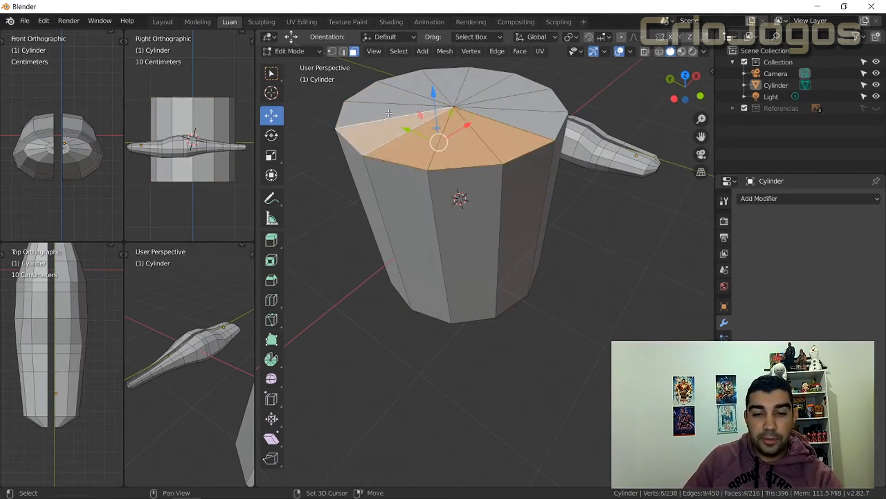
shift+click(379, 112)
shift+click(391, 96)
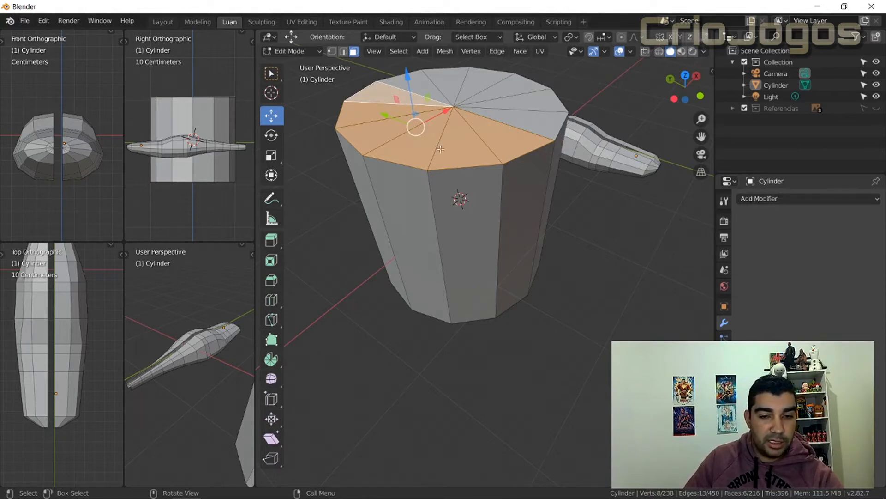
- Apply Dissolve Edges to the six selected top faces and examine the altered cylinder from several angles
key(x)
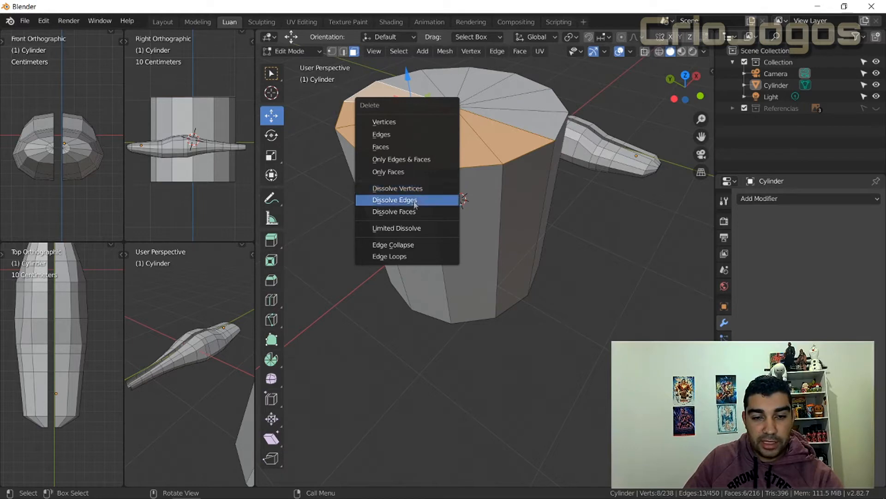
click(415, 205)
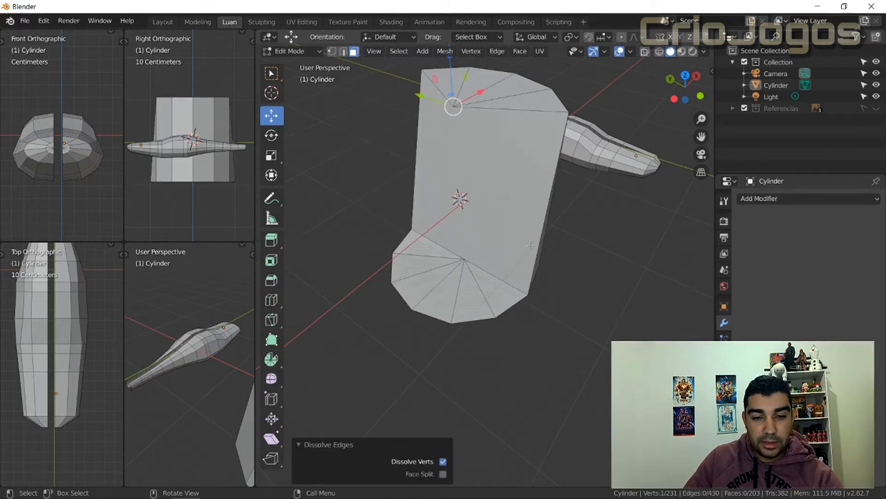
middle_drag(531, 245, 607, 211)
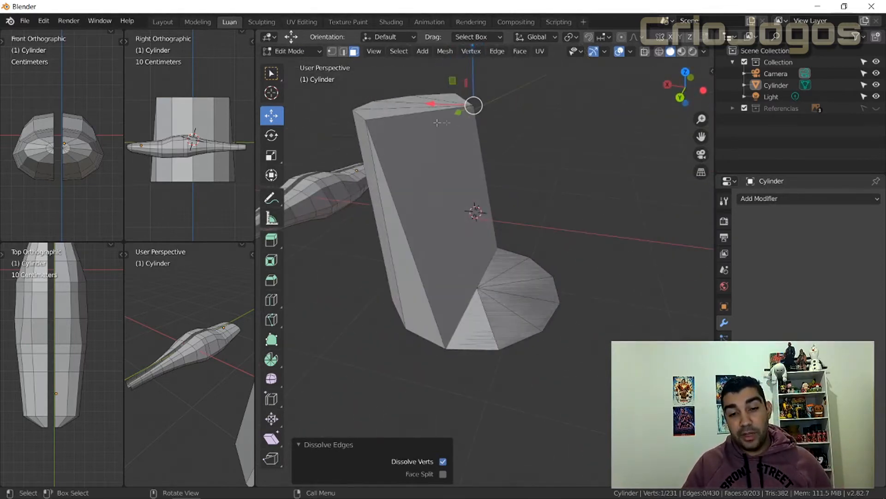
middle_drag(501, 254, 563, 139)
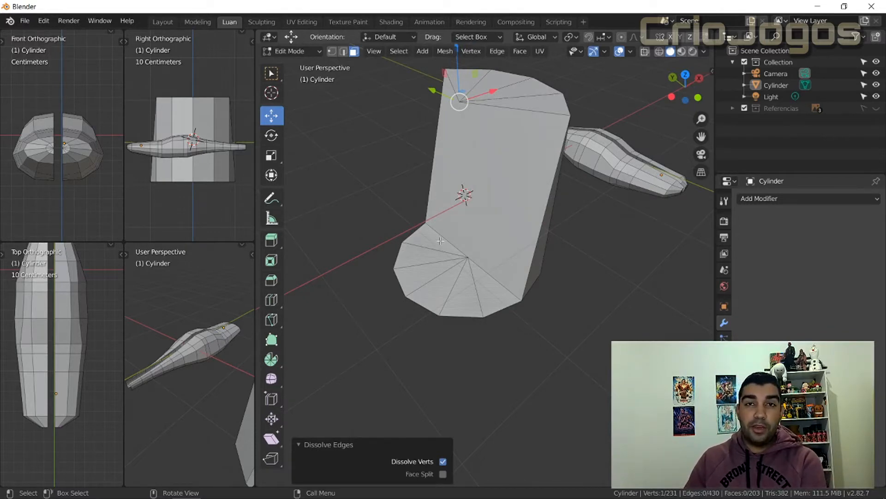
- Undo the edge dissolve and delete the six selected top faces
key(ctrl+z)
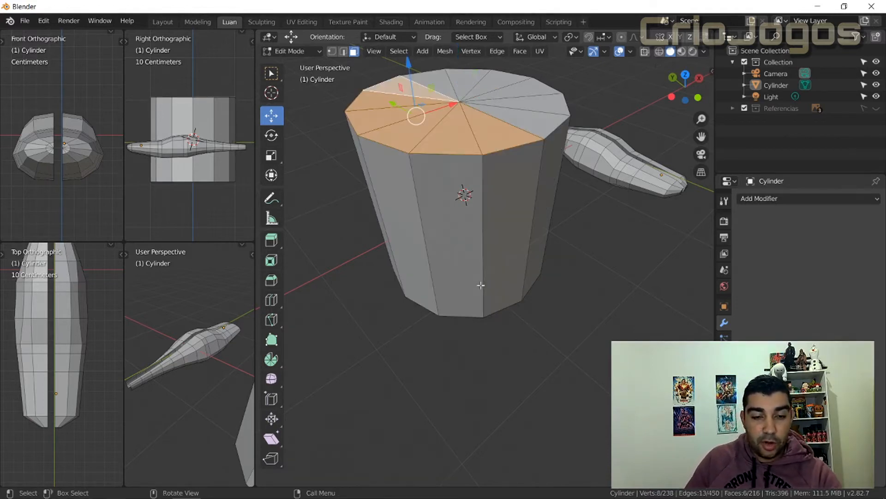
key(x)
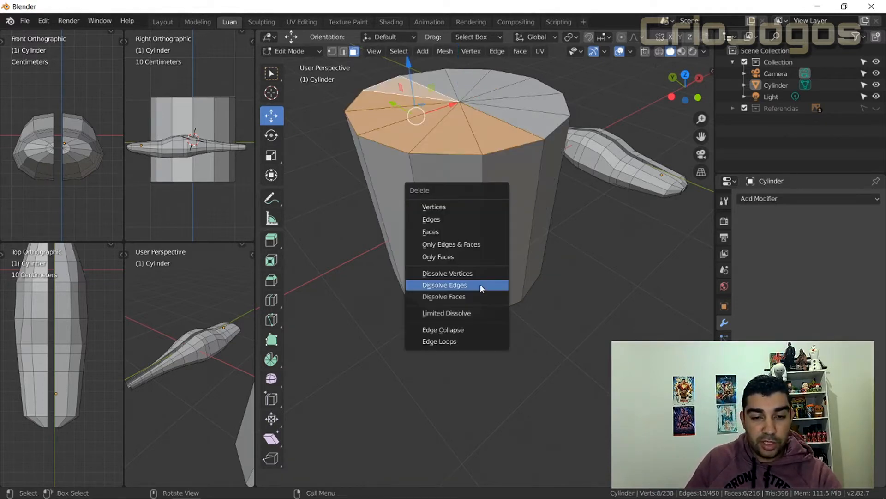
click(464, 231)
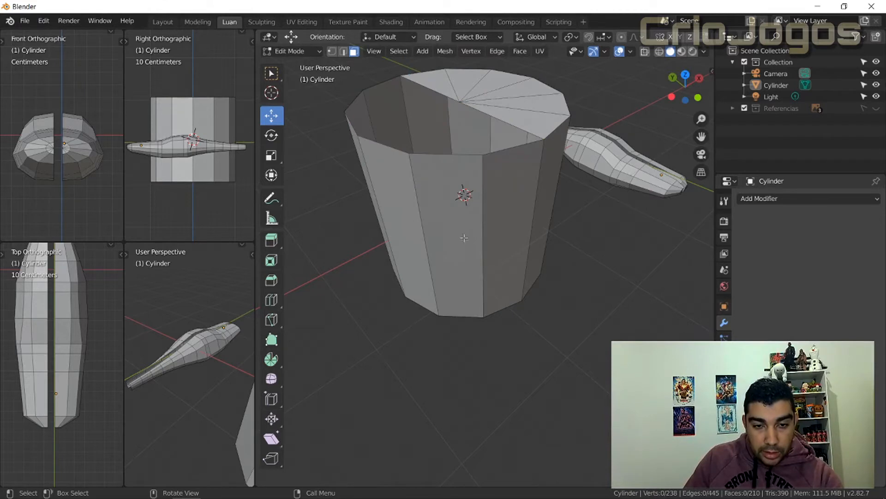
- Undo the face deletion, apply Dissolve Faces to the six selected top faces, and examine the merged face
key(ctrl+z)
key(x)
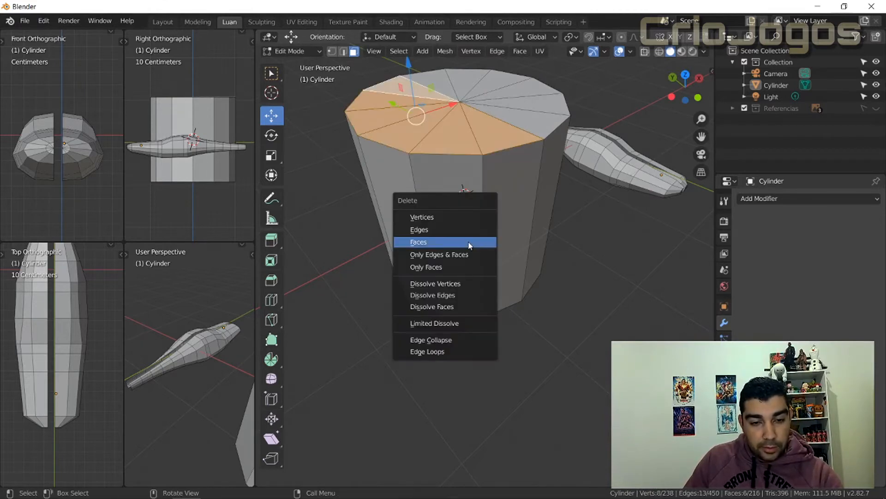
click(461, 306)
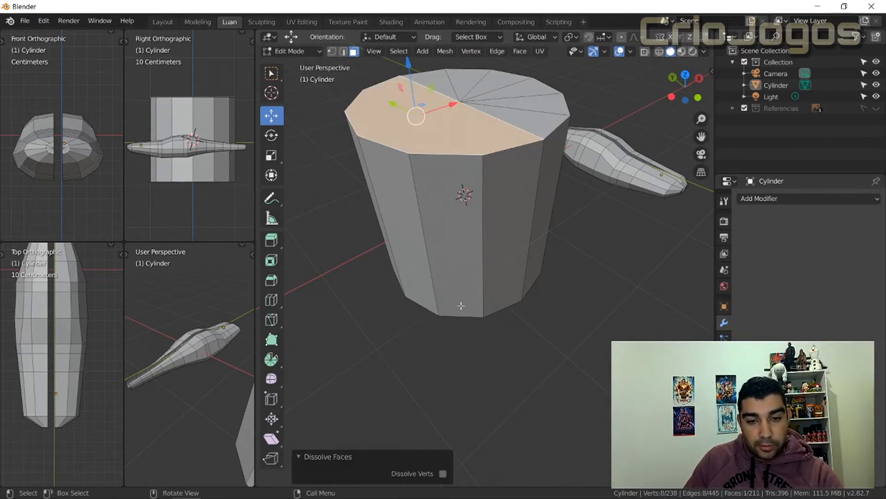
middle_drag(397, 262, 506, 276)
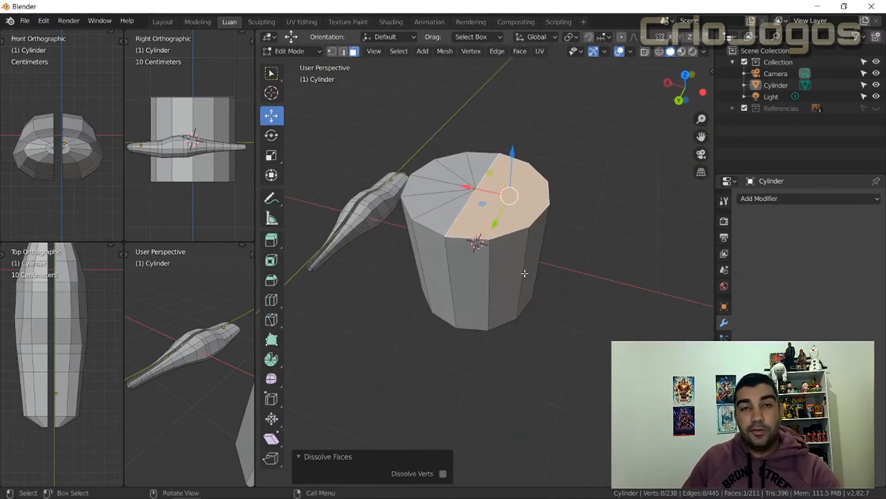
scroll(506, 275, up, 3)
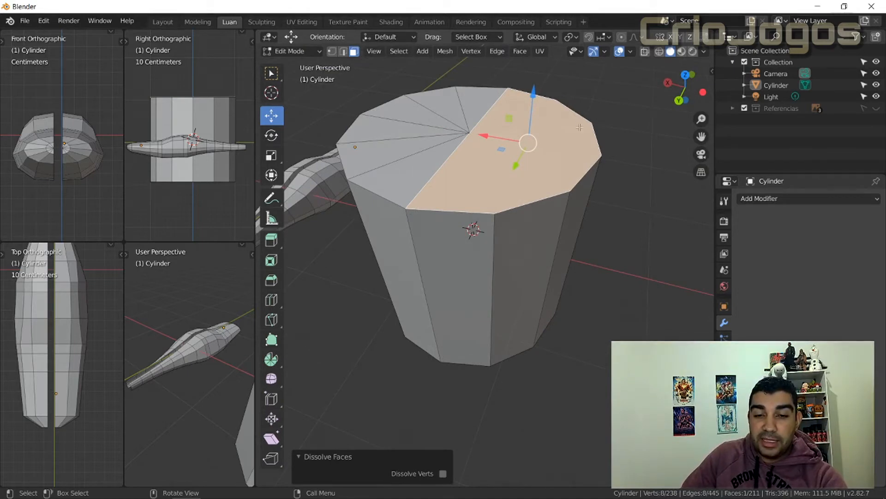
- Undo the face dissolve and examine the cylinder's segmented top cap from above and from the side
key(ctrl+t)
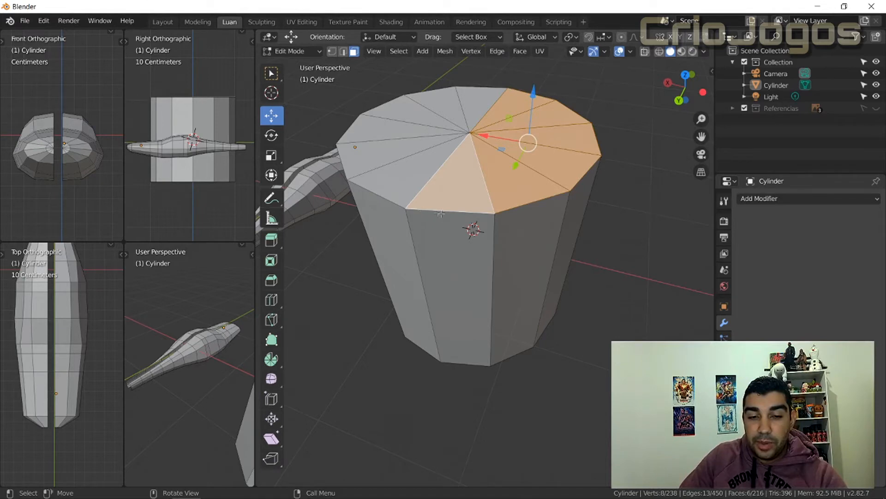
middle_drag(545, 198, 556, 107)
middle_drag(422, 256, 461, 232)
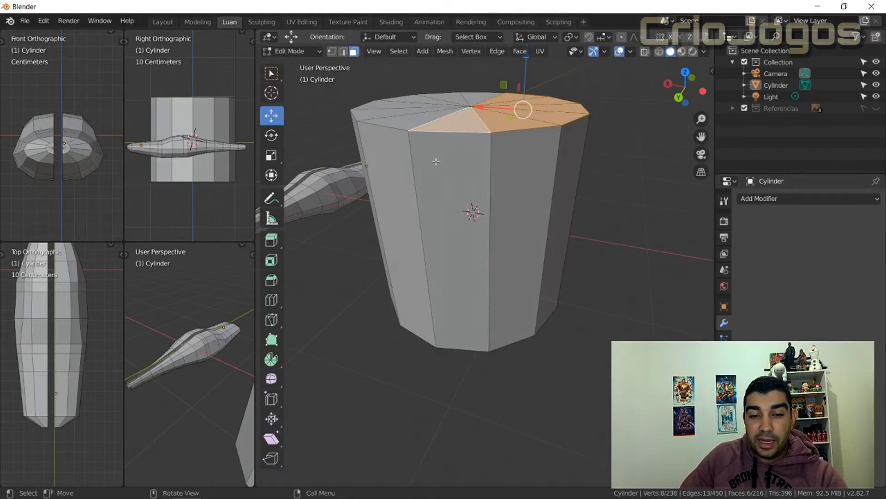
middle_drag(436, 161, 440, 199)
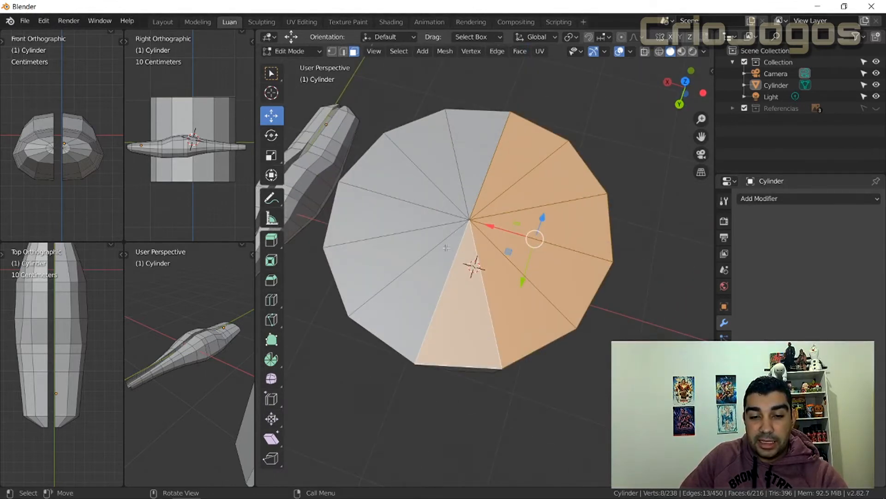
middle_drag(423, 266, 416, 316)
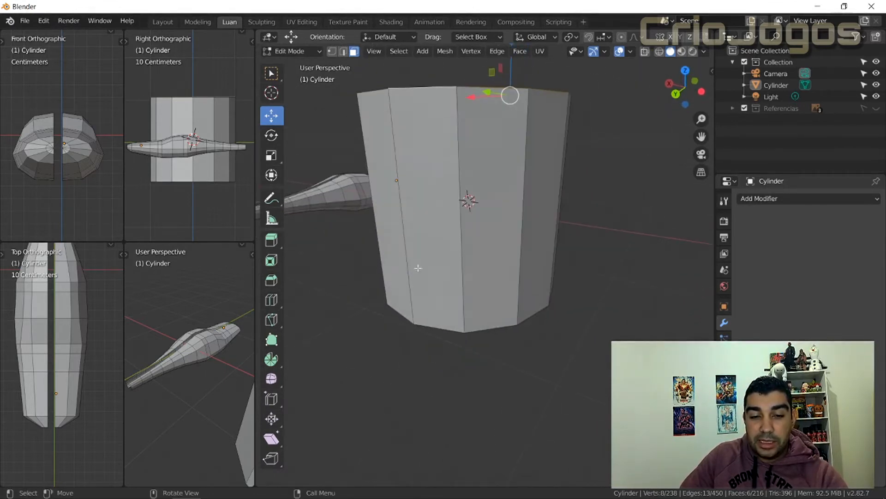
middle_drag(466, 225, 478, 262)
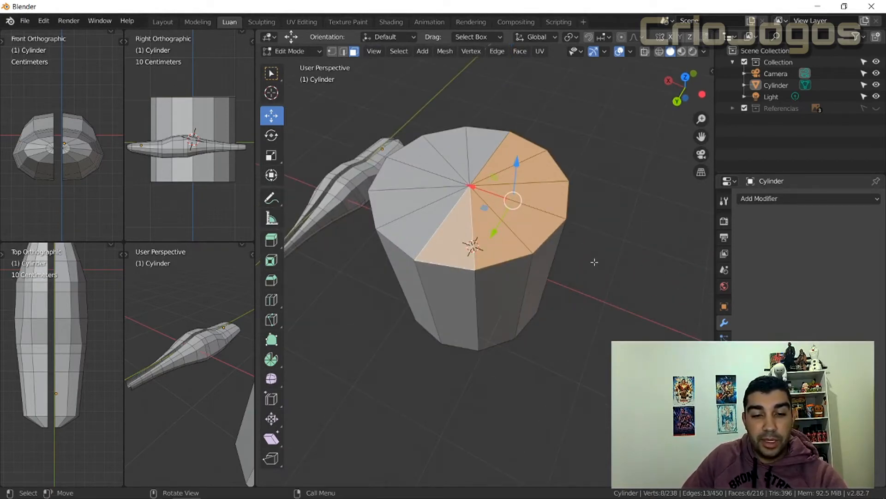
- Clear the face selection, switch to edge selection, and select five adjacent radial edges on the cylinder's top cap
click(577, 272)
click(343, 51)
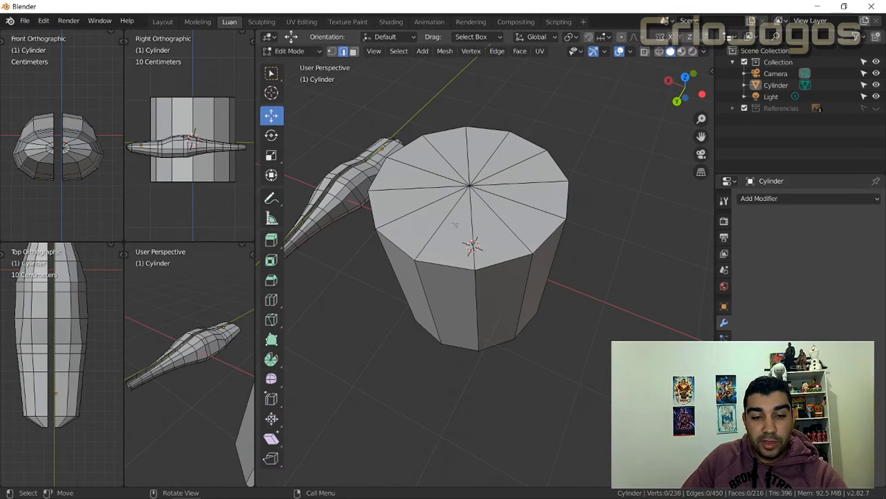
click(472, 230)
shift+click(506, 224)
shift+click(519, 203)
shift+click(520, 182)
shift+click(518, 165)
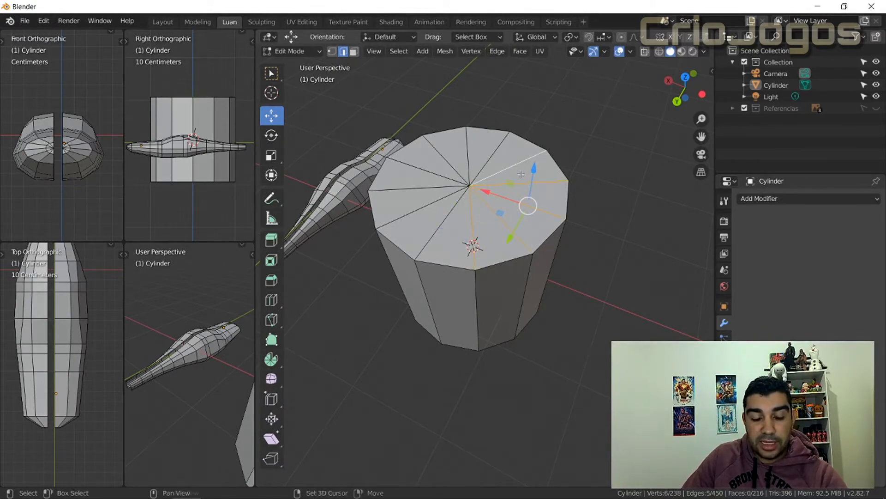
- Apply Dissolve Edges to the five selected radial edges and examine the top cap from different angles
key(x)
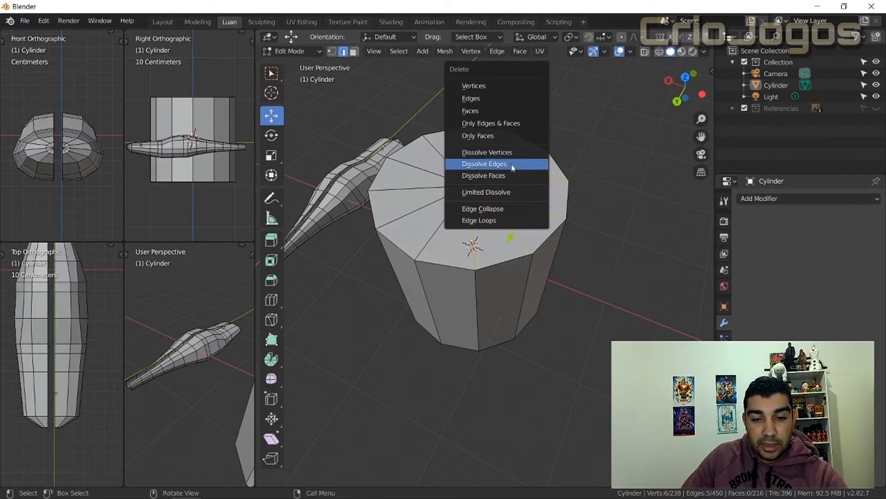
click(511, 166)
middle_drag(601, 264, 564, 293)
click(524, 254)
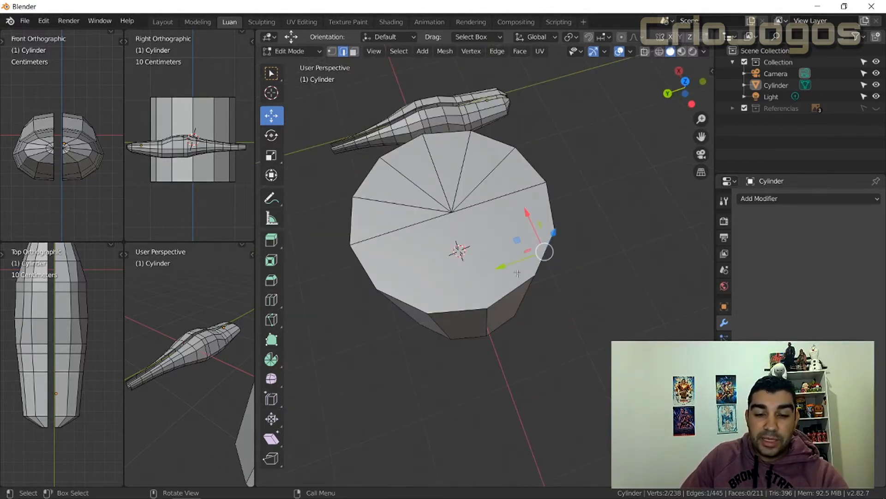
middle_drag(461, 309, 532, 235)
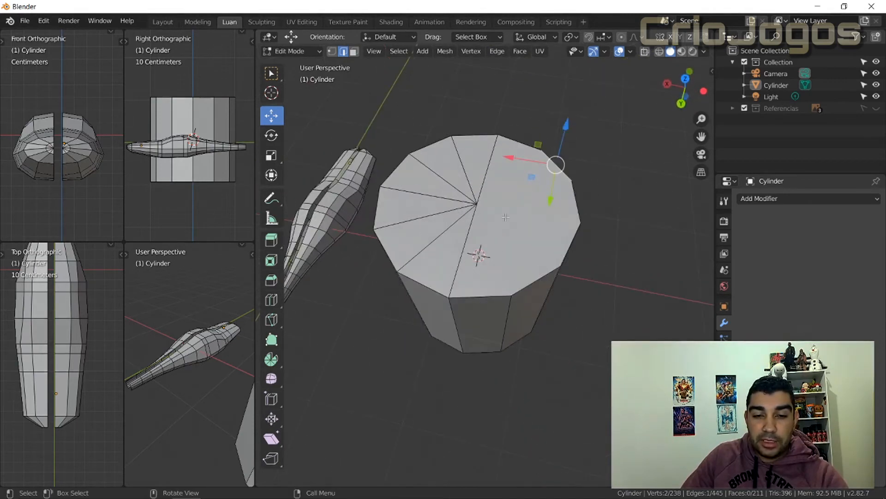
- Undo the edge dissolve and box-select the edges along one side of the cylinder with X-Ray off
ctrl+click(548, 245)
click(537, 320)
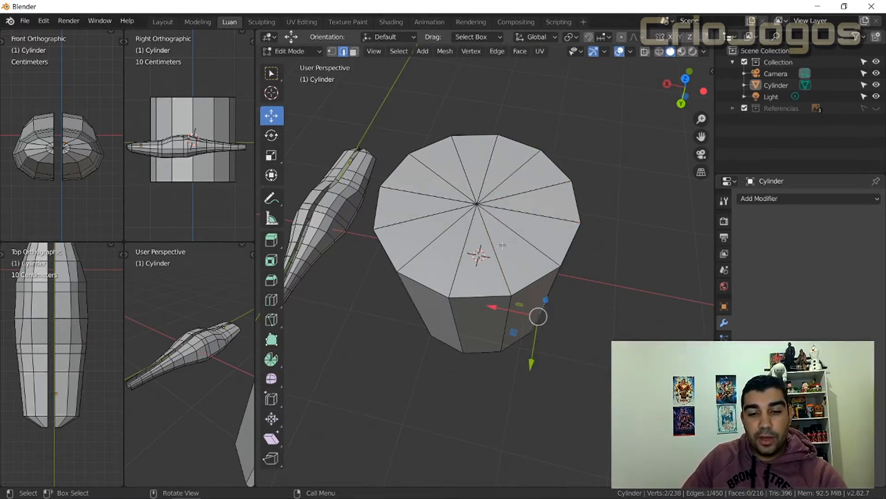
scroll(589, 210, down, 2)
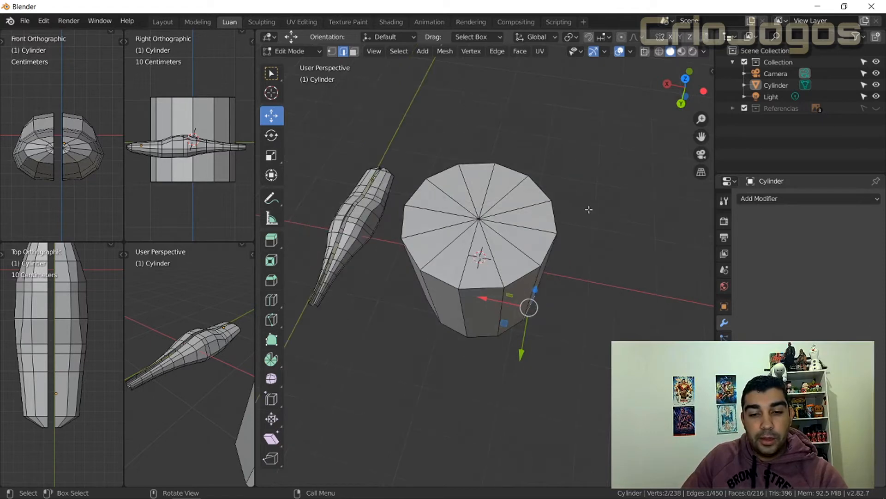
drag(588, 164, 509, 354)
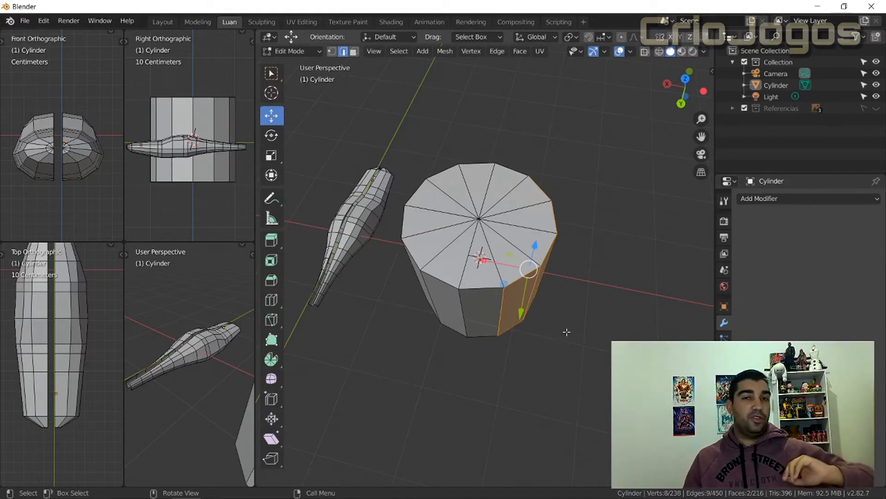
- Turn on X-Ray, switch to face selection, and select three adjacent triangular faces on the cylinder's top cap
scroll(590, 339, down, 3)
middle_drag(587, 340, 415, 323)
key(alt+z)
click(490, 194)
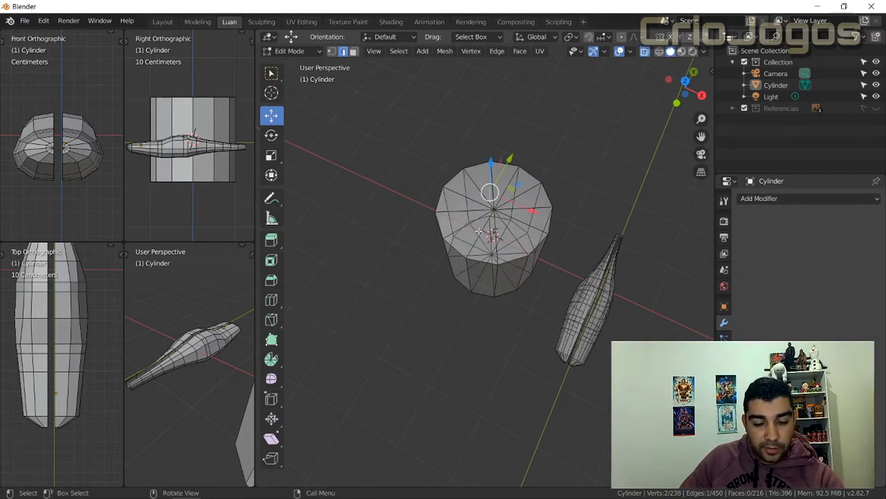
click(354, 51)
shift+click(476, 174)
shift+click(453, 185)
shift+click(455, 213)
middle_drag(457, 217, 493, 226)
- Apply Dissolve Faces to the three selected top faces, examine the merged face, and clear the selection
key(x)
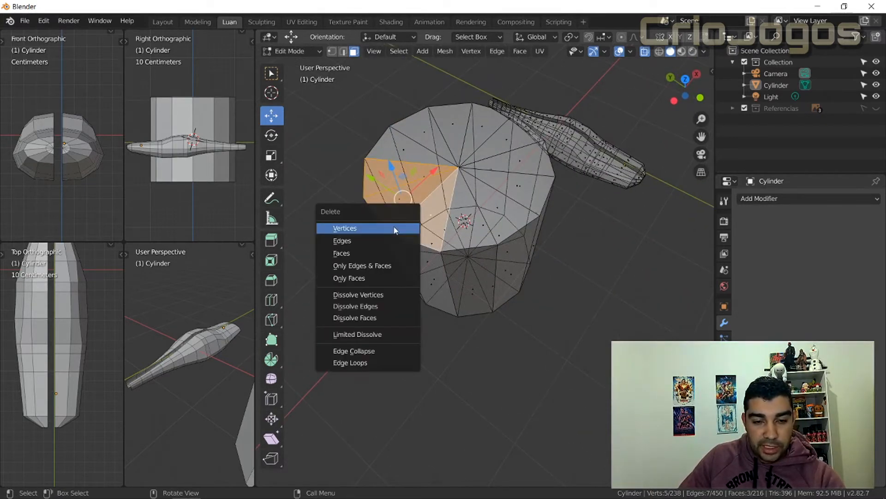
key(Escape)
key(x)
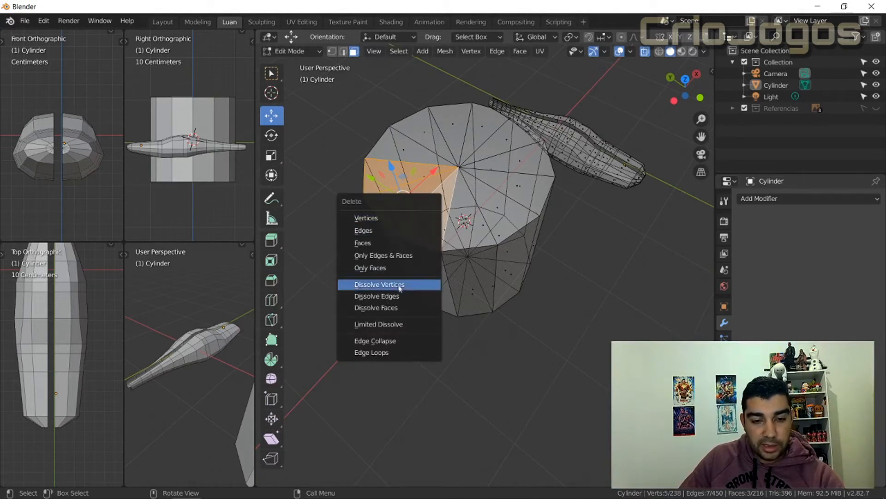
click(402, 307)
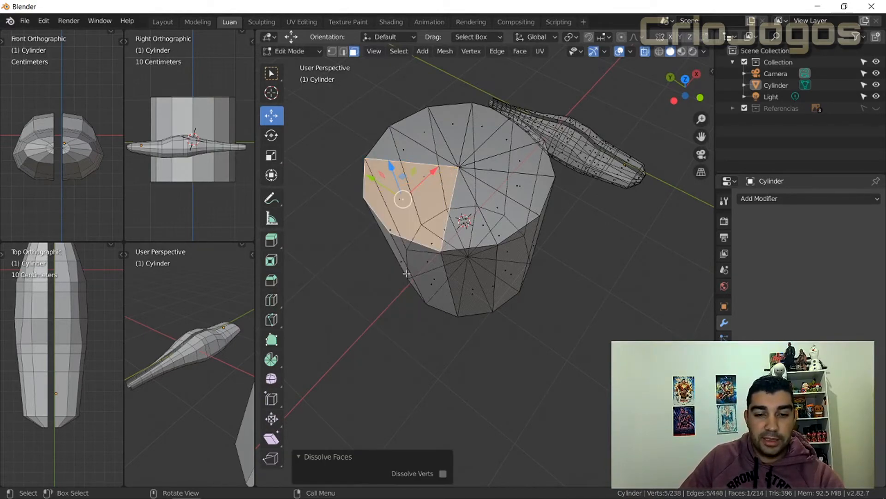
scroll(374, 273, up, 3)
middle_drag(374, 273, 618, 286)
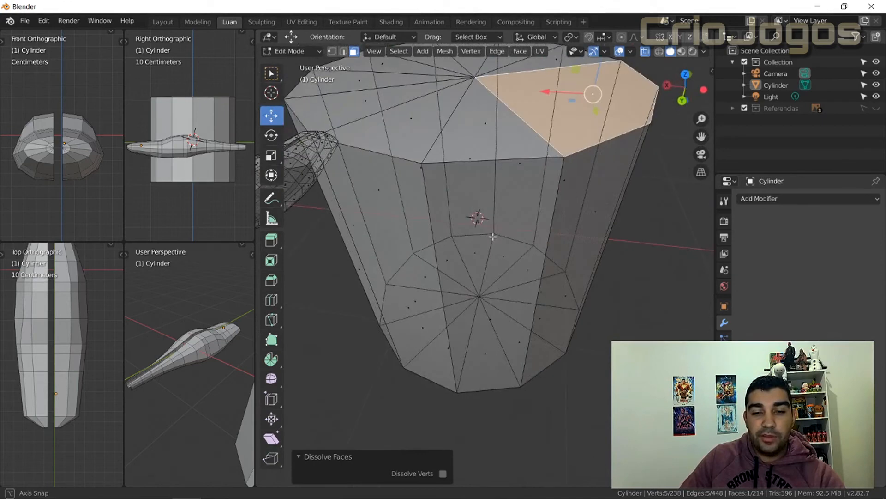
click(628, 288)
scroll(558, 276, down, 3)
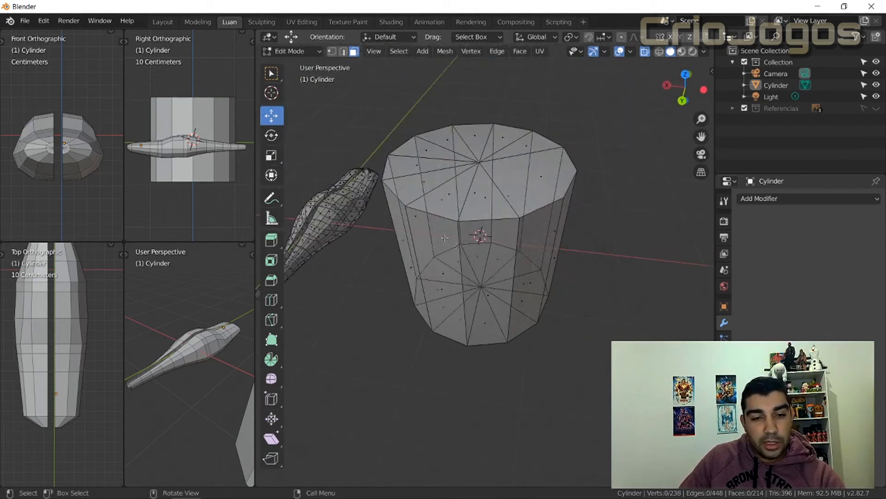
- Switch to vertex selection and move a rim vertex of the merged top face about -0.256 m along X
click(331, 51)
middle_drag(489, 257, 591, 343)
click(539, 278)
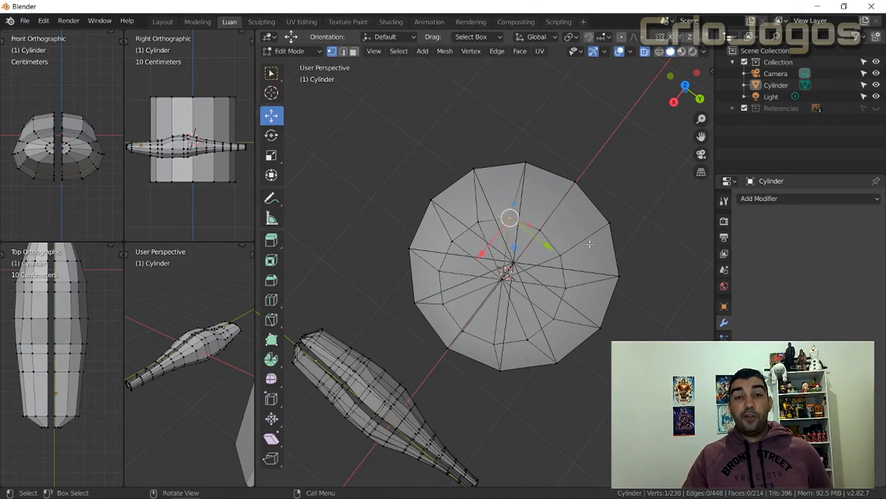
click(577, 183)
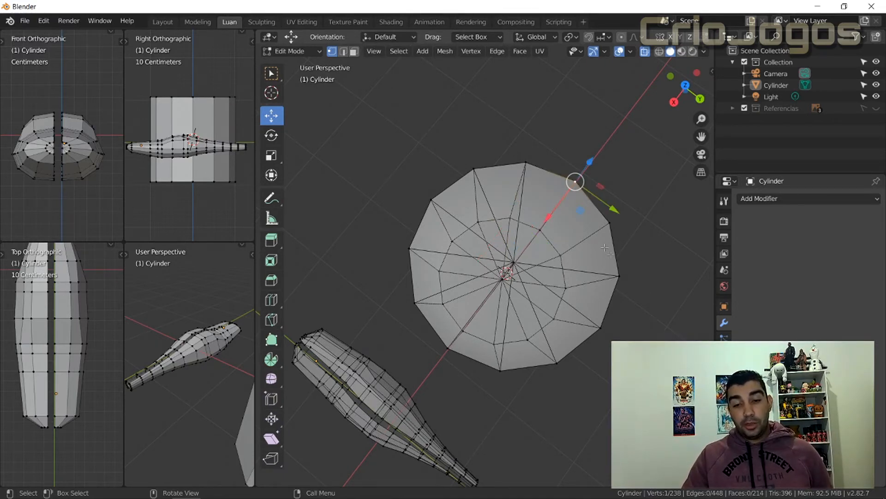
drag(552, 212, 567, 189)
- Move the selected rim vertex about 0.231 m along X and examine the merged face from several angles
middle_drag(651, 295, 548, 247)
key(g)
key(x)
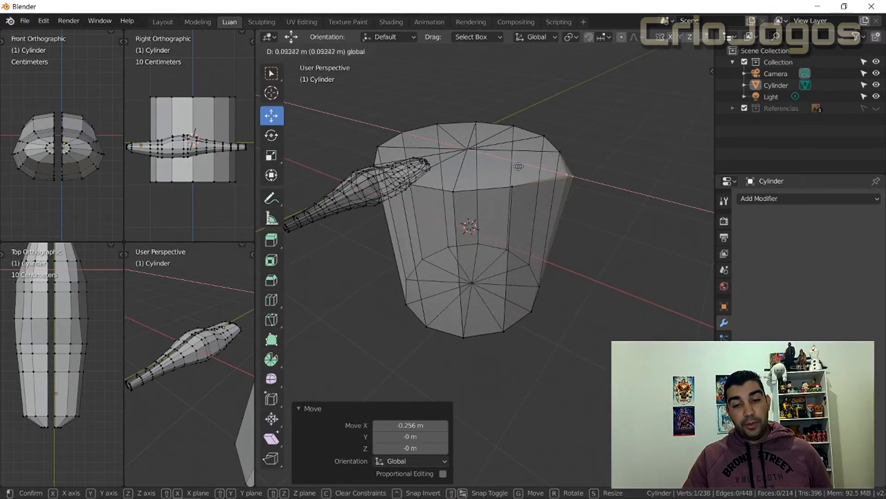
click(506, 167)
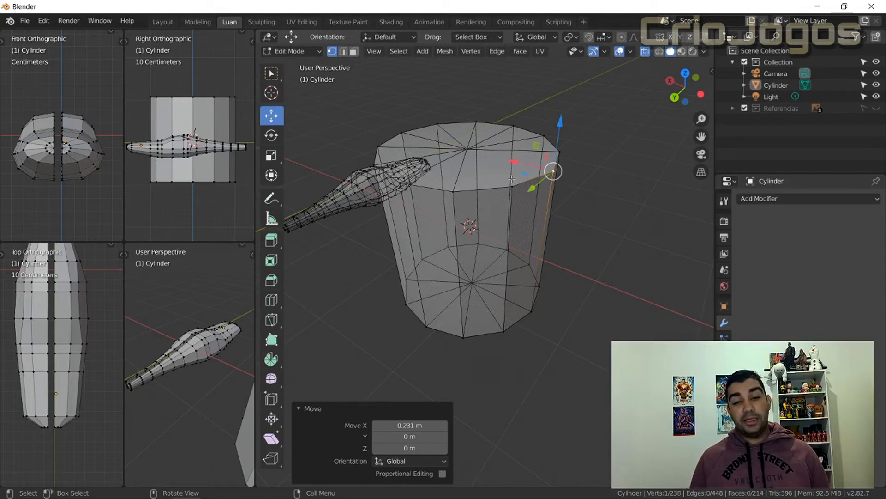
middle_drag(503, 240, 466, 262)
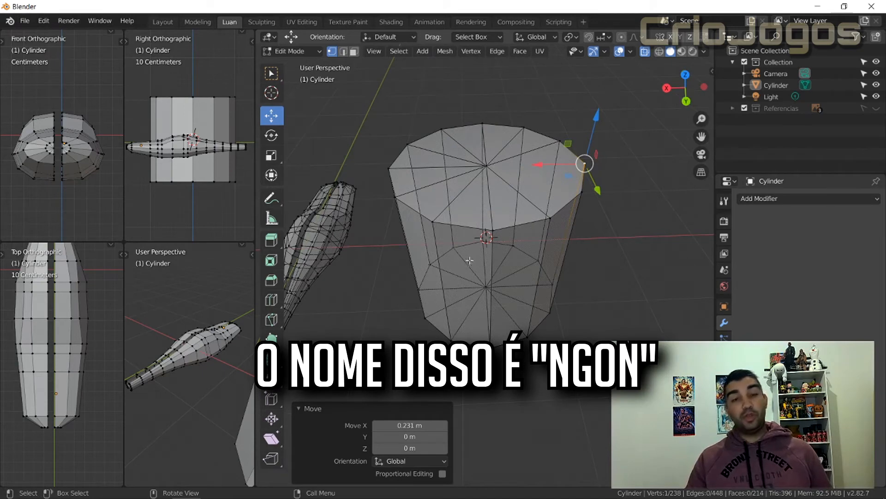
middle_drag(577, 250, 498, 222)
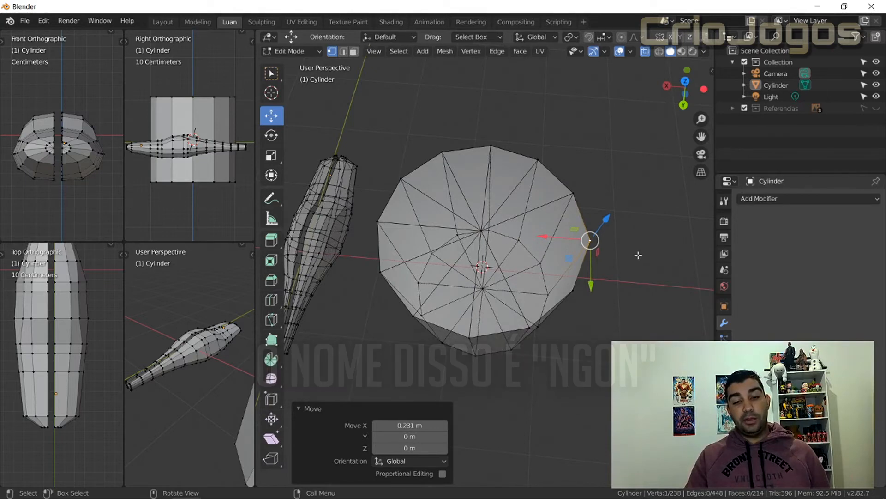
middle_drag(627, 324, 585, 301)
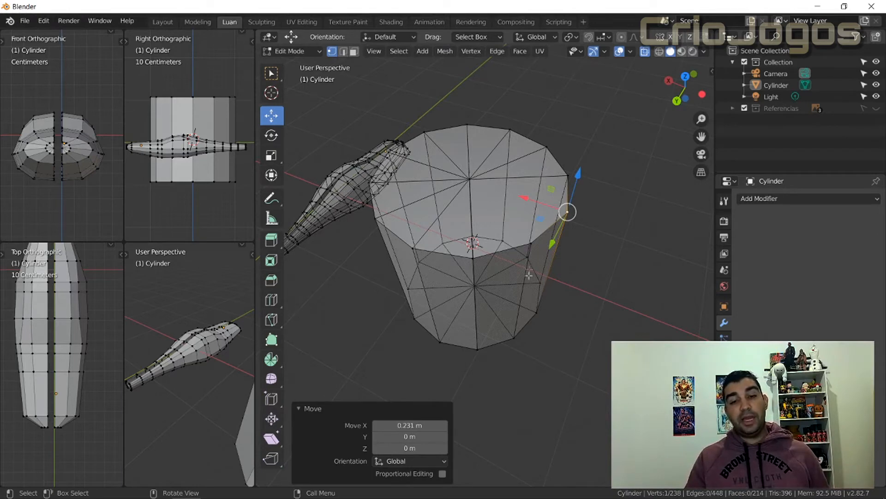
- Clear the vertex selection, switch to face selection, and select the merged face on the top cap to examine it
click(515, 216)
middle_drag(494, 314, 551, 187)
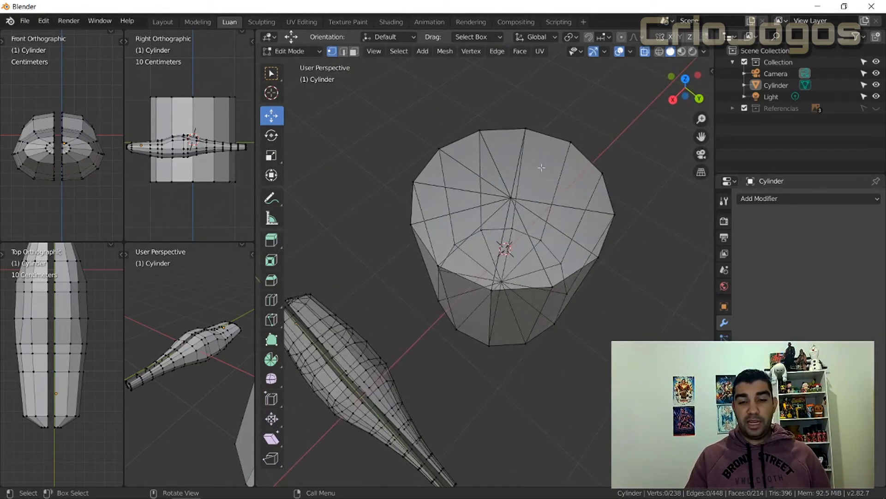
click(353, 52)
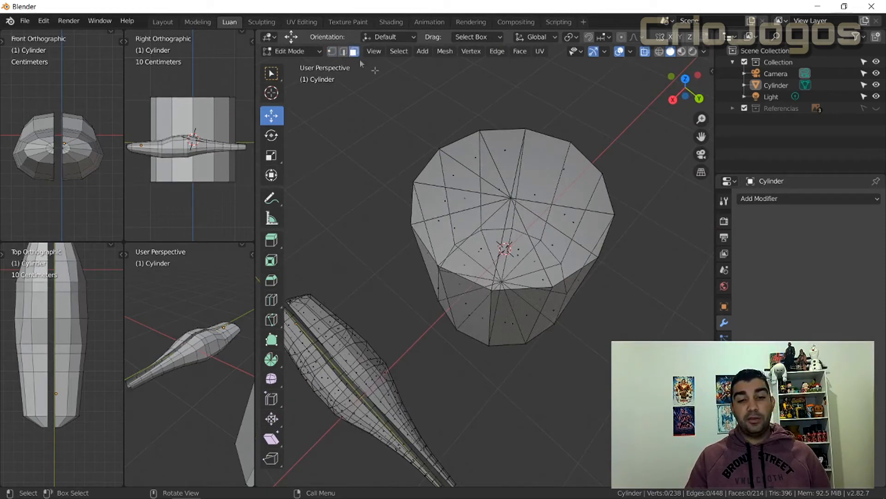
click(556, 172)
middle_drag(630, 228, 535, 262)
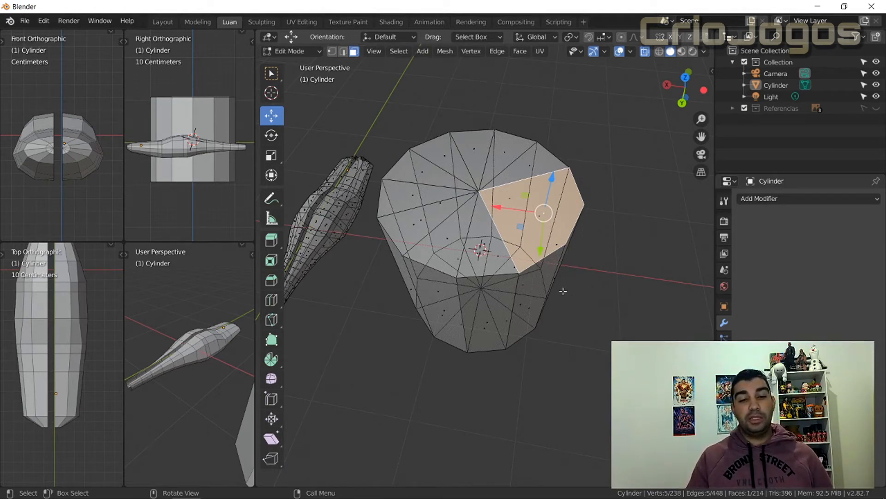
- Clear the face selection, select the whole test cylinder and delete its vertices
scroll(508, 360, down, 4)
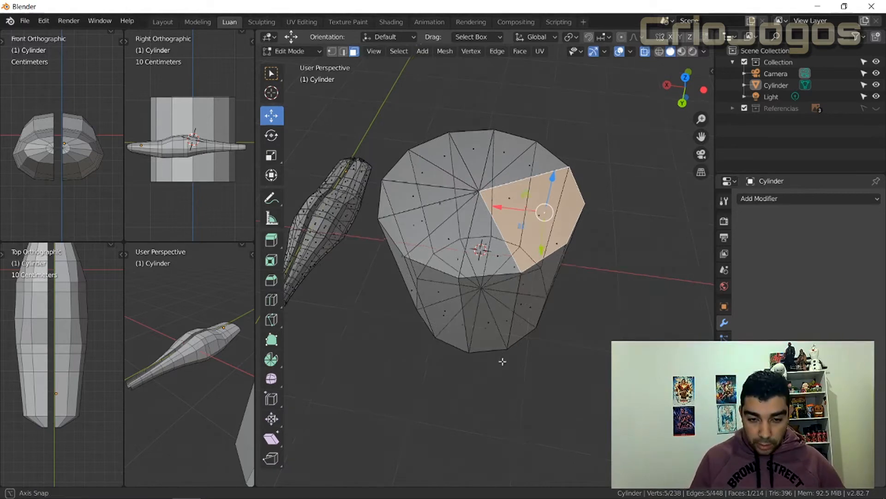
click(507, 387)
middle_drag(509, 369, 524, 344)
drag(577, 158, 422, 362)
key(x)
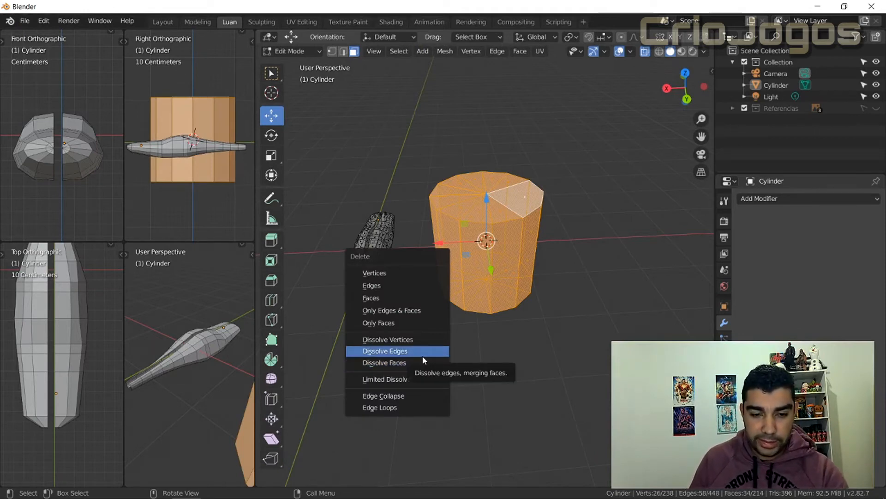
click(391, 274)
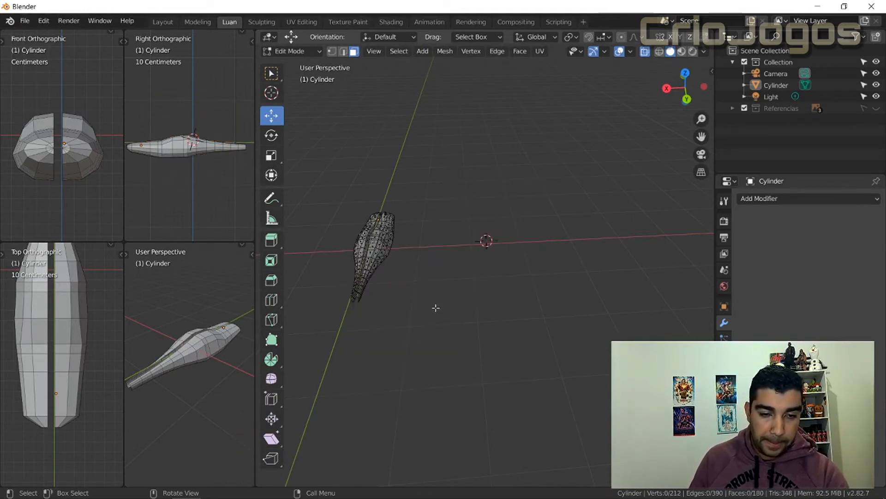
- Switch to vertex selection and create an edge across the gap joining the two upper inner vertices at the fuselage's nose end
middle_drag(521, 289, 476, 337)
scroll(468, 323, up, 3)
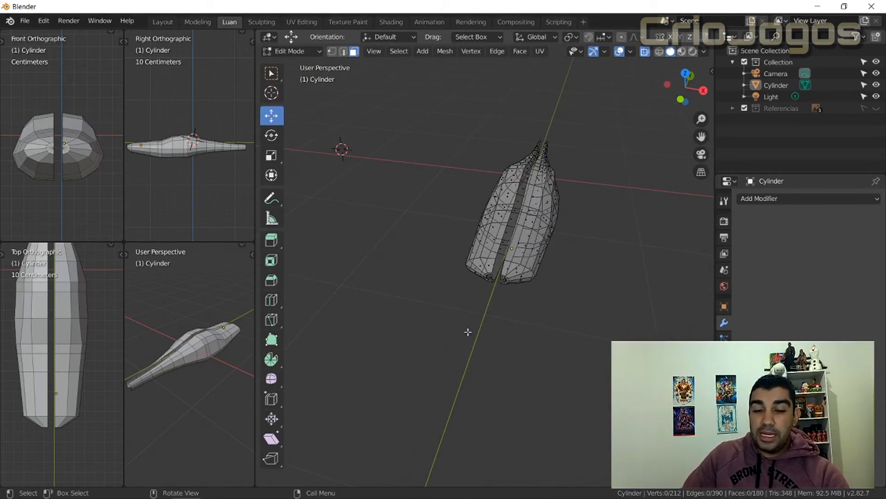
scroll(520, 295, up, 2)
middle_drag(521, 299, 535, 335)
scroll(534, 336, up, 4)
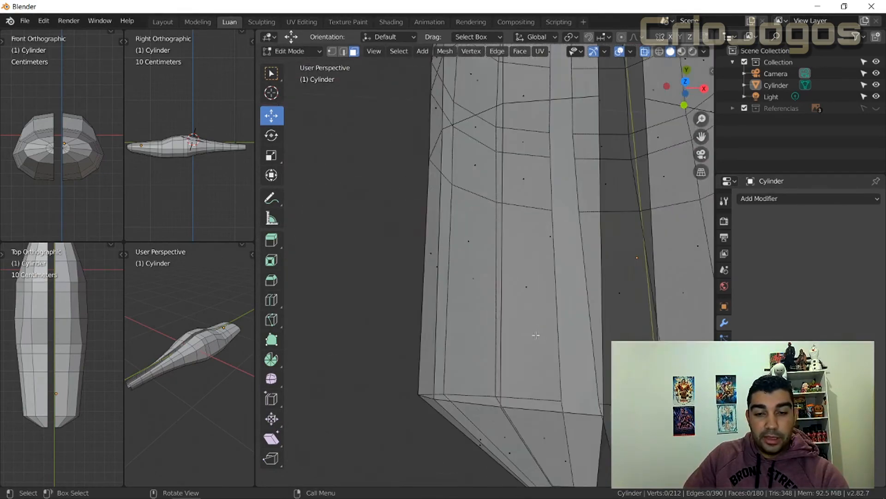
middle_drag(621, 290, 521, 299)
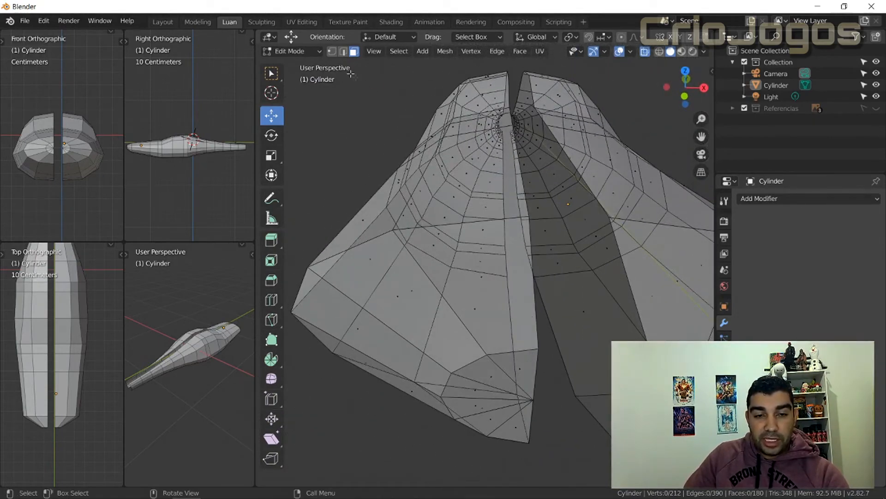
click(331, 51)
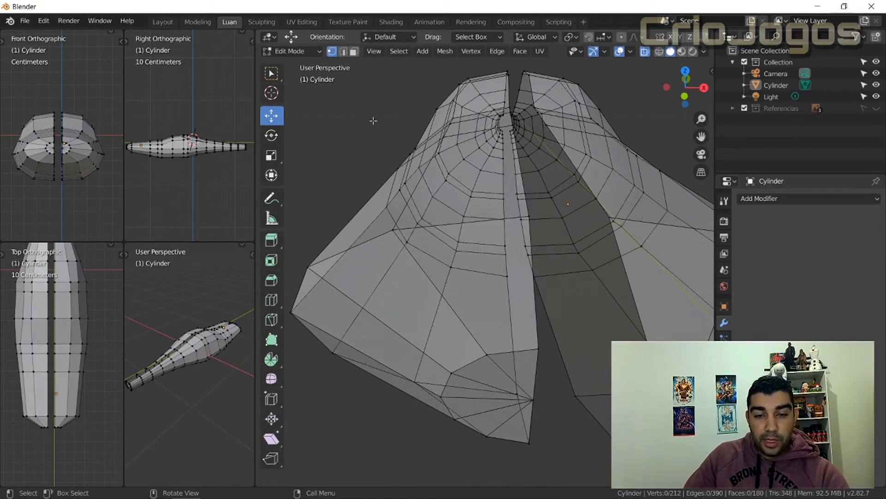
click(538, 348)
shift+click(649, 351)
click(579, 420)
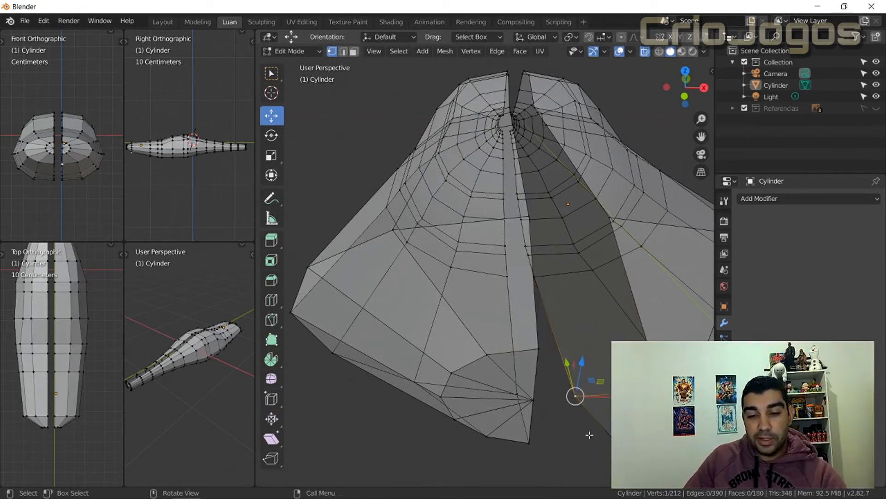
click(537, 349)
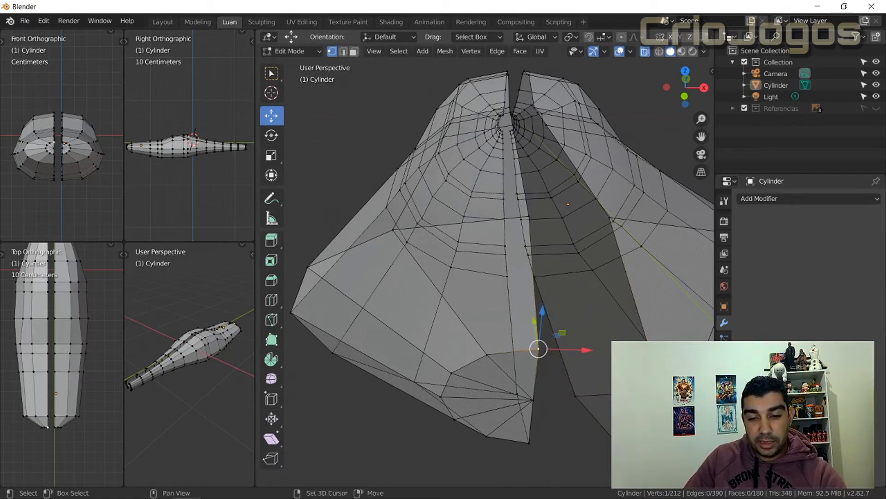
shift+click(649, 351)
mouse_move(579, 414)
middle_down()
mouse_move(541, 413)
mouse_move(575, 414)
middle_up()
key(f)
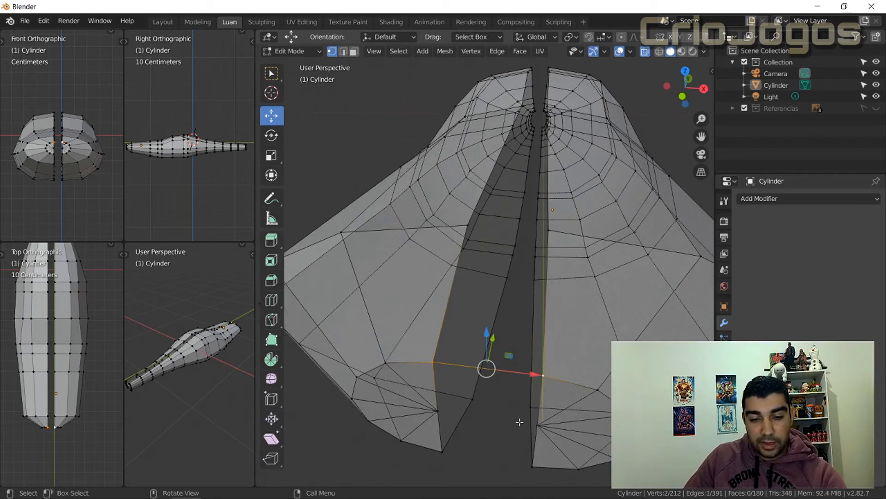
- Examine the new nose edge between the fuselage halves and select its two end vertices again
click(484, 419)
scroll(485, 419, up, 3)
scroll(496, 418, down, 2)
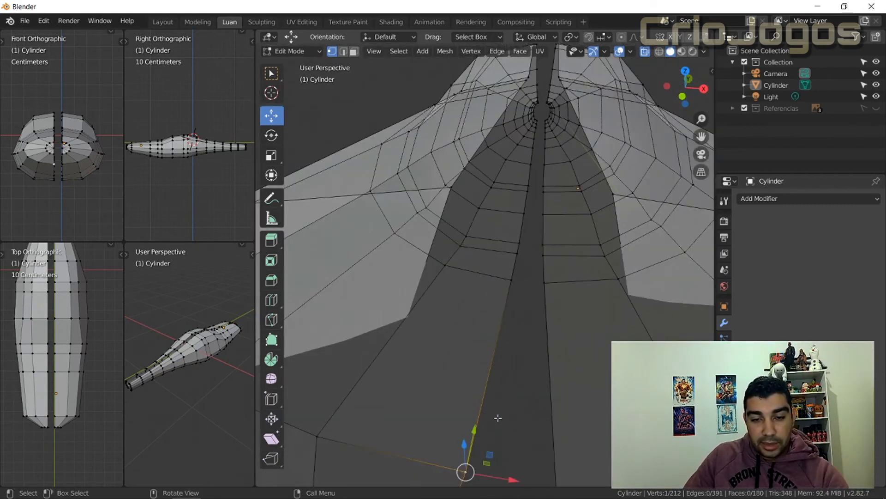
scroll(500, 416, down, 2)
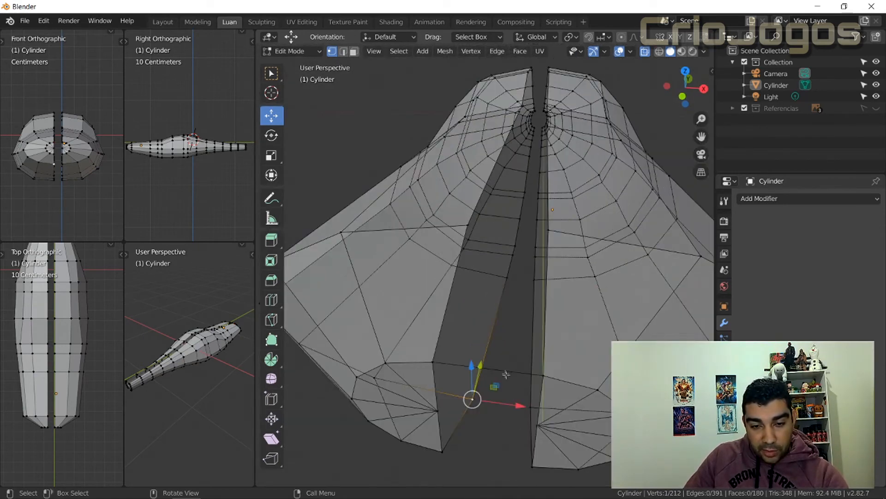
click(508, 375)
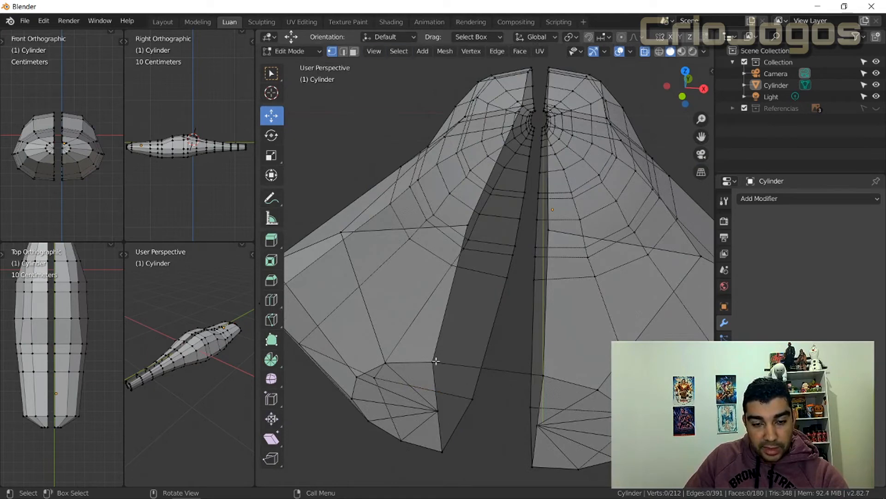
click(432, 360)
shift+click(545, 376)
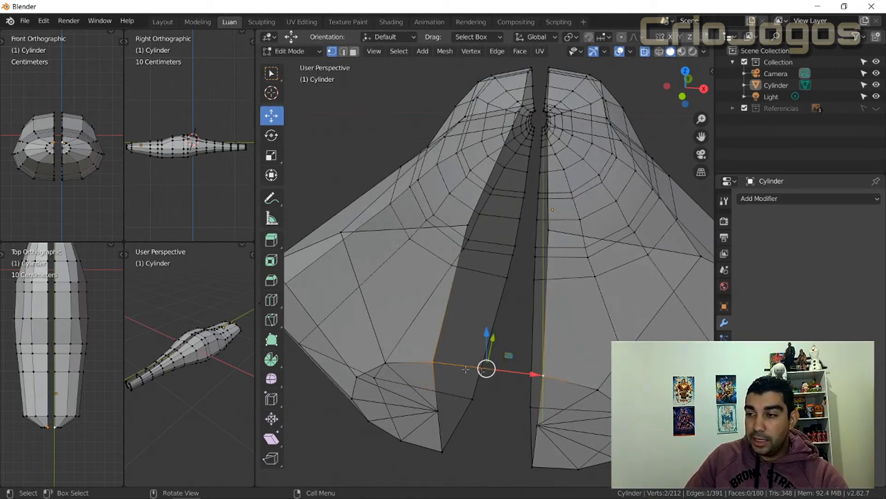
- Switch to the Modeling workspace to work on the open nose end of the fuselage
click(191, 22)
scroll(370, 282, down, 3)
middle_drag(393, 312, 424, 185)
scroll(376, 283, up, 5)
middle_drag(314, 253, 333, 263)
scroll(435, 252, up, 1)
shift+middle_drag(489, 261, 298, 269)
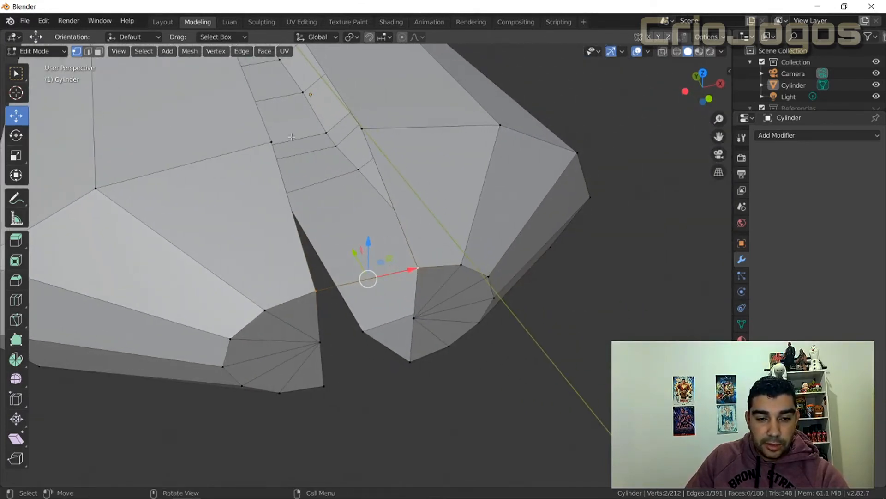
- Join the next pair of upper vertices across the gap behind the nose edge using New Edge/Face from Vertices
click(271, 141)
shift+click(363, 129)
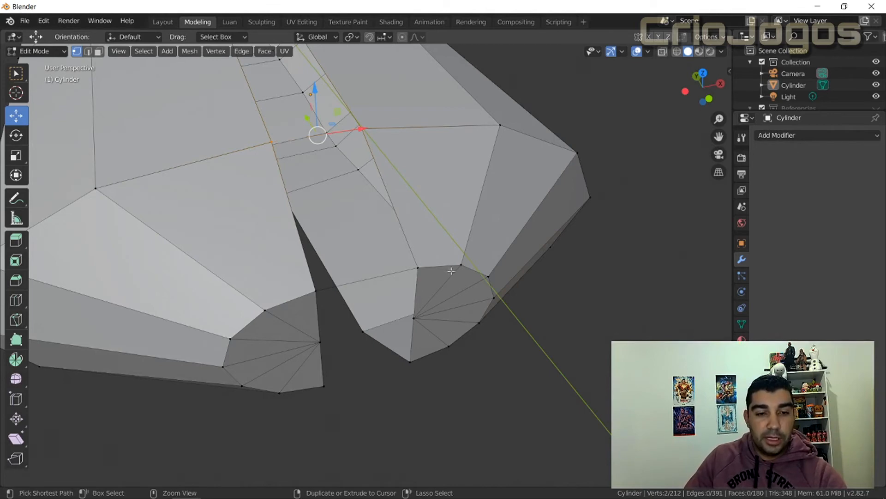
right_click(271, 145)
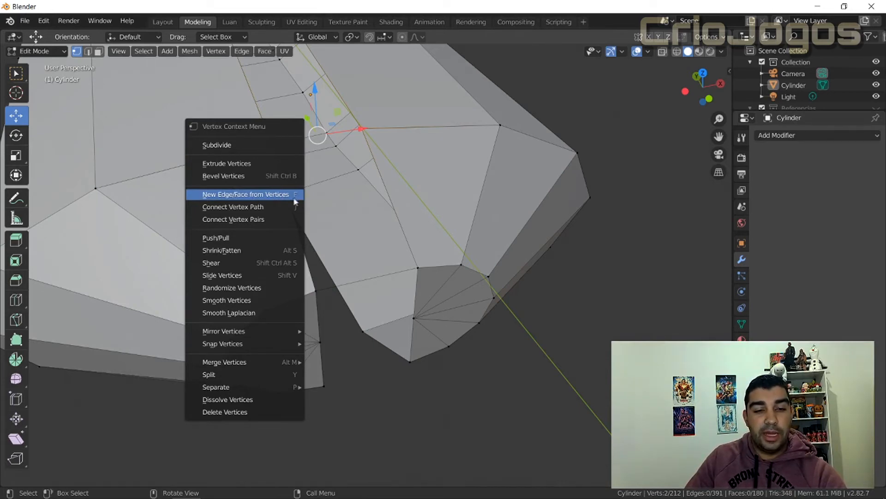
right_click(274, 144)
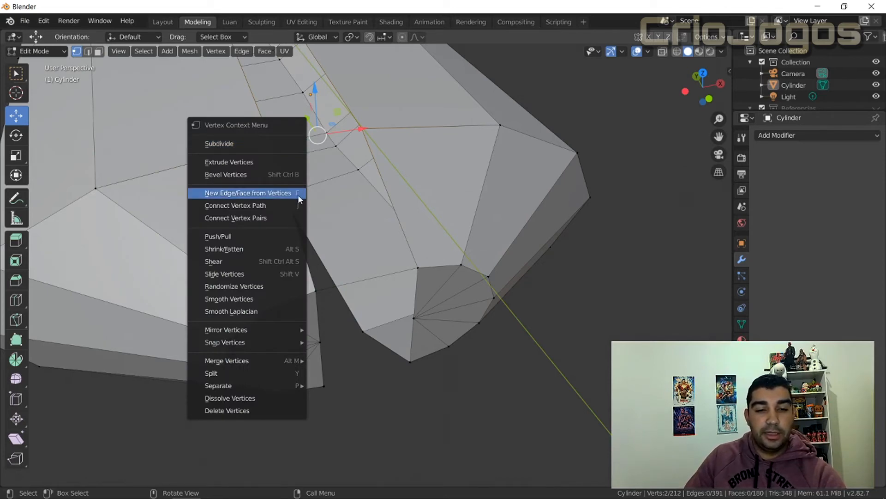
click(263, 197)
- Switch to edge selection, fill a face between the two connecting edges across the nose gap, and clear the selection
click(88, 51)
click(349, 285)
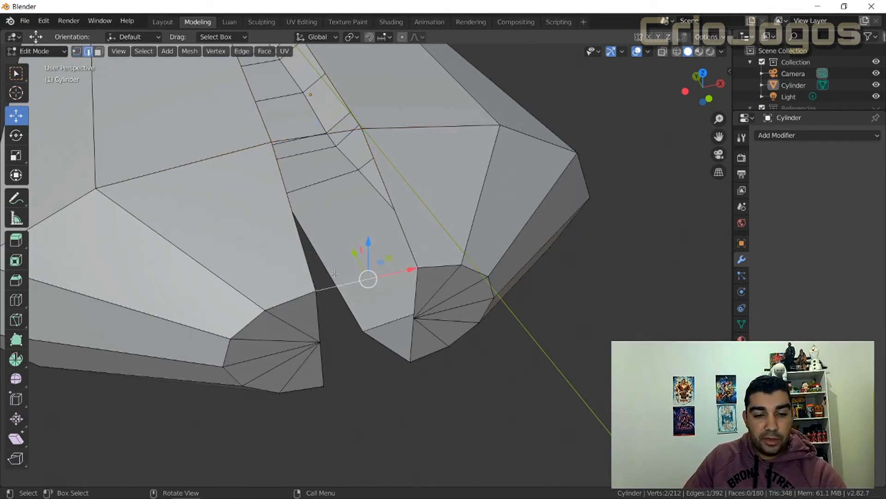
shift+click(286, 141)
middle_drag(287, 140, 270, 260)
click(269, 267)
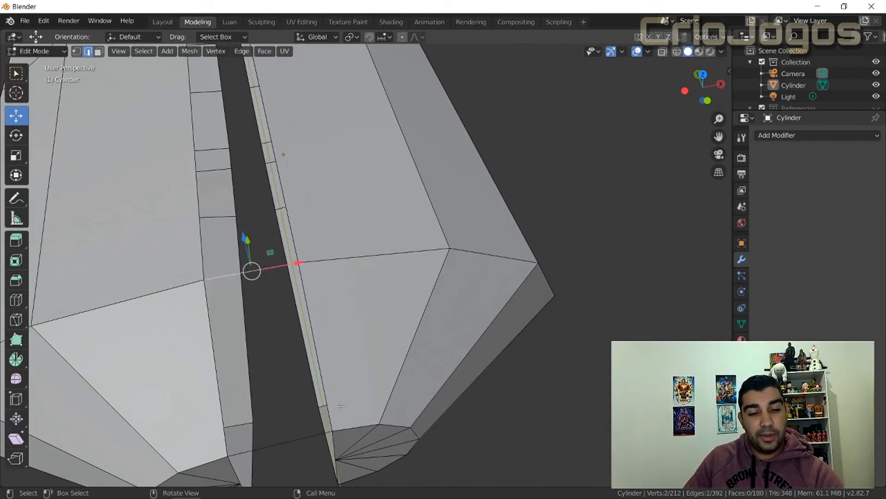
shift+click(296, 439)
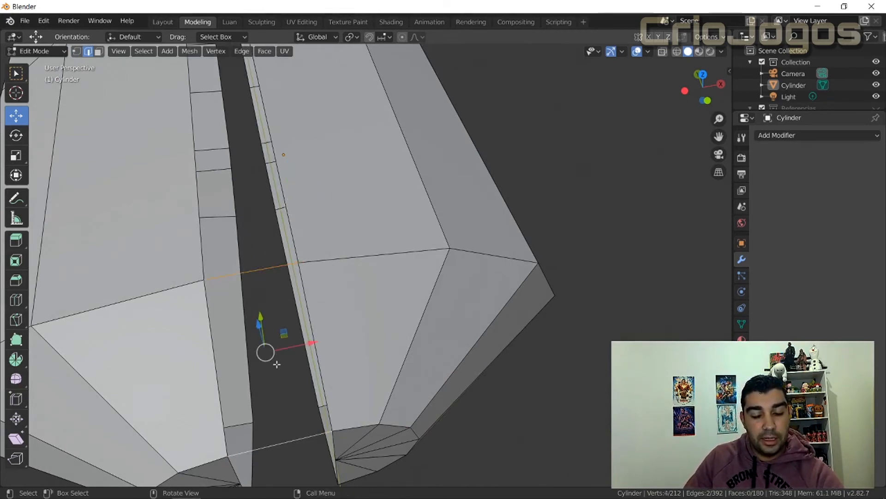
key(f)
click(589, 313)
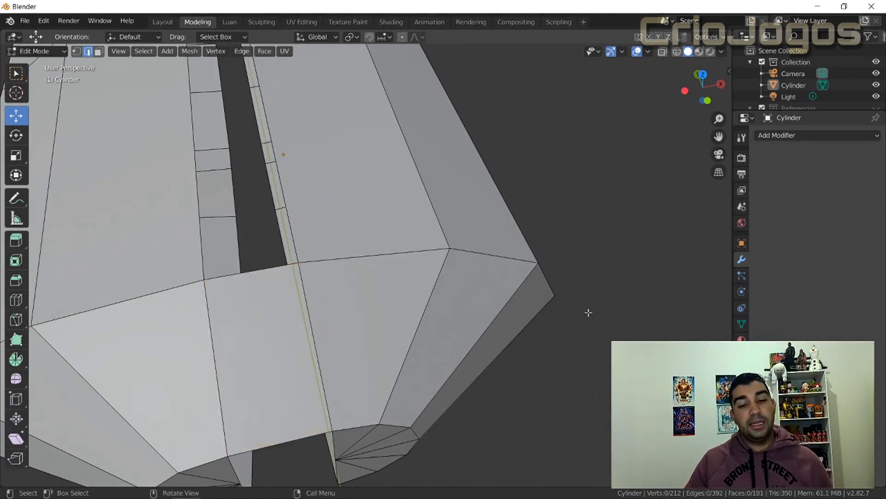
- Select the front edge of the remaining upper gap and fill the next face behind the first bridging face
middle_drag(402, 324, 497, 199)
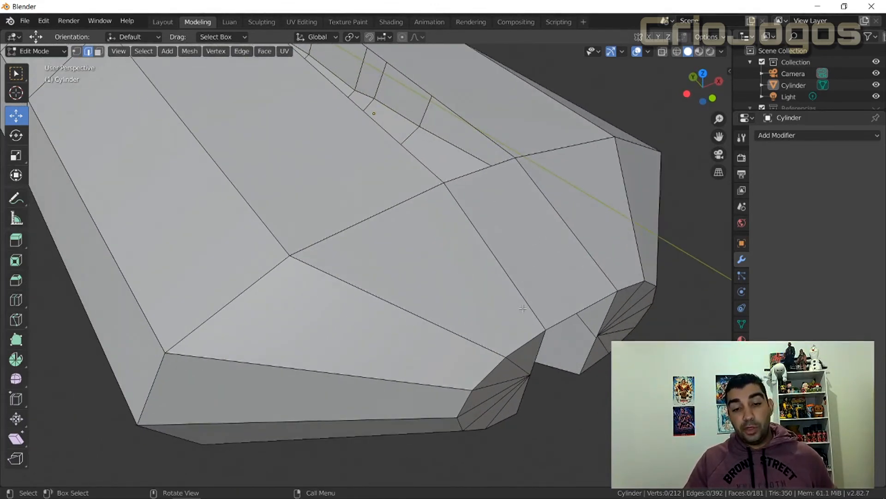
scroll(519, 316, down, 3)
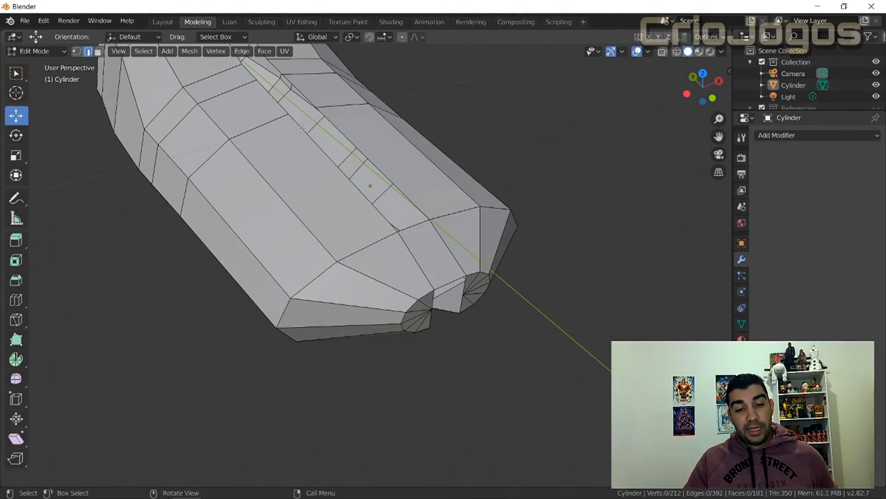
middle_drag(323, 138, 341, 209)
middle_drag(406, 174, 510, 263)
scroll(226, 269, up, 3)
middle_drag(227, 269, 446, 278)
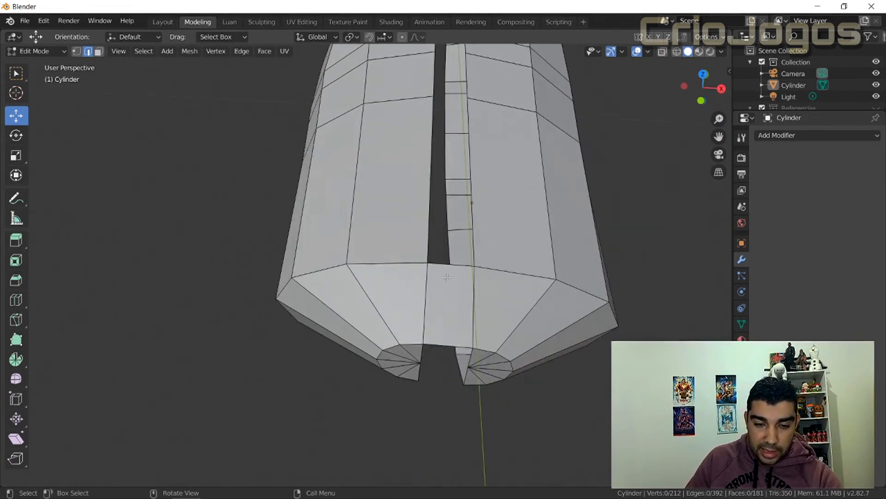
middle_drag(507, 310, 493, 332)
key(f)
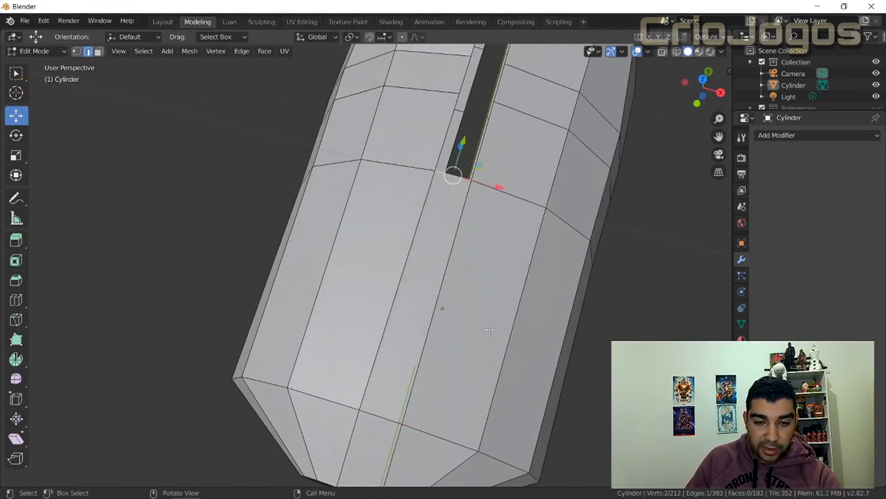
- Continue filling faces one after another along the upper gap between the fuselage halves toward the tail
scroll(446, 278, down, 3)
middle_drag(447, 278, 494, 309)
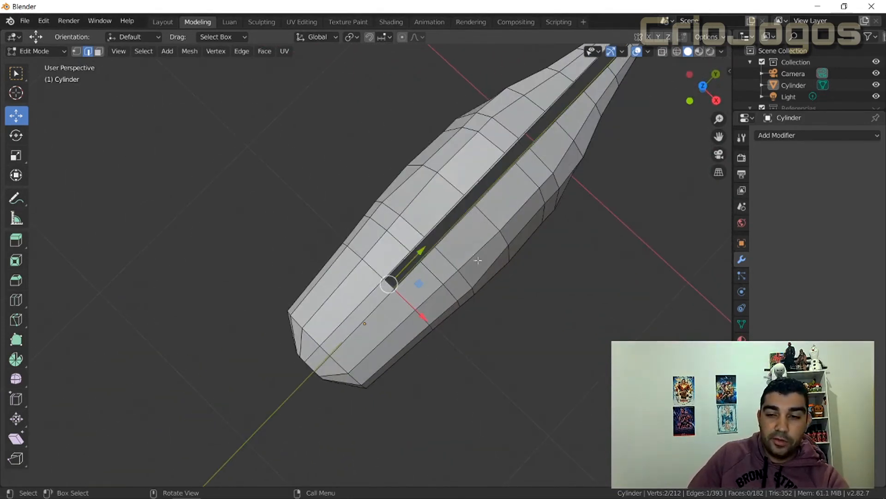
shift+middle_drag(485, 268, 403, 316)
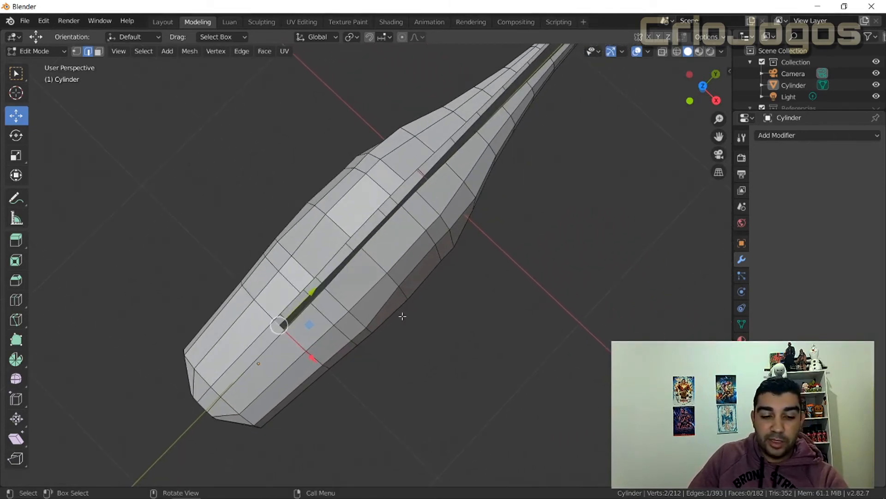
key(f)
key(f)
key(f)
key(f)
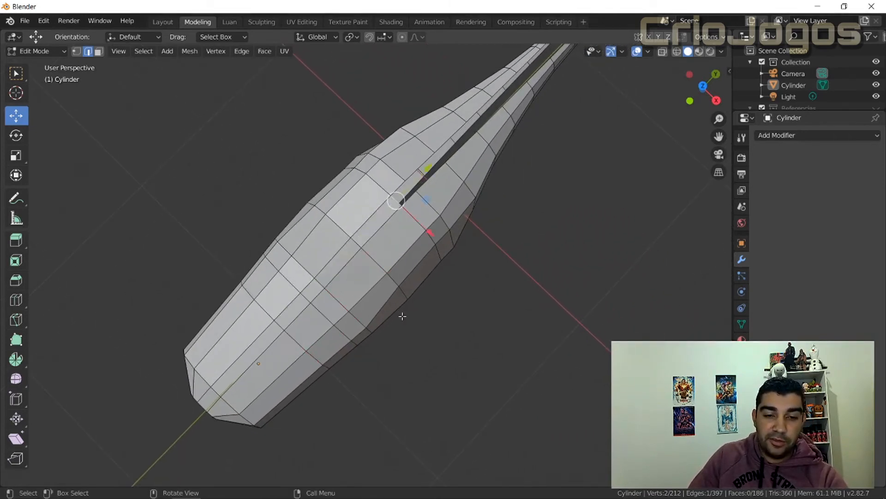
key(f)
key(f)
key(f)
key(f)
key(f)
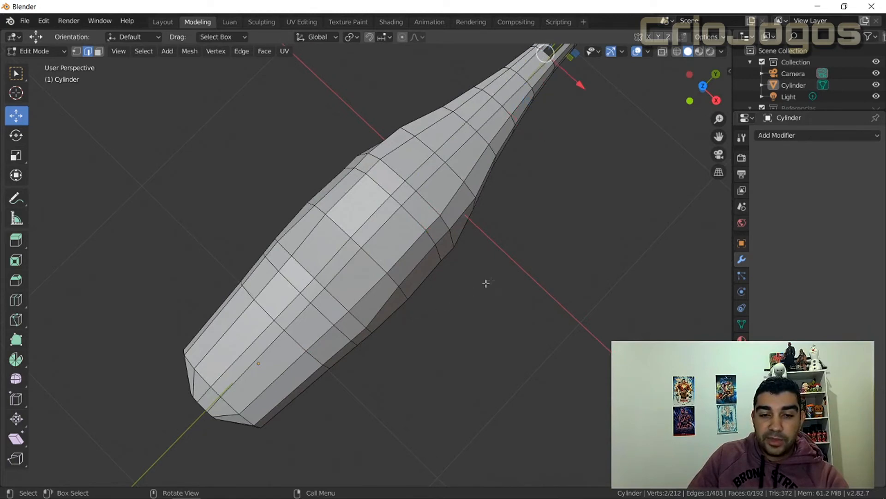
- Fill the last upper faces at the tail and the gap across the tail's end cap
middle_drag(493, 269, 488, 222)
key(f)
key(f)
middle_drag(524, 256, 505, 229)
key(f)
key(f)
key(f)
key(f)
key(f)
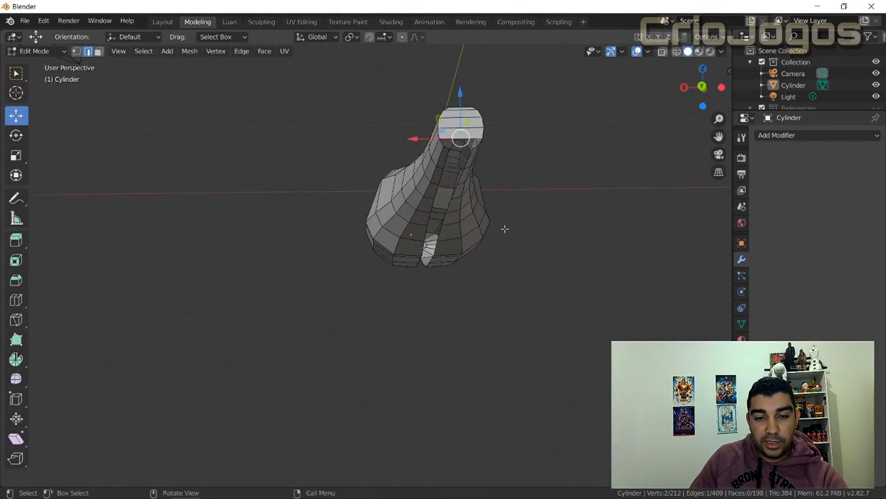
key(f)
middle_drag(505, 229, 508, 198)
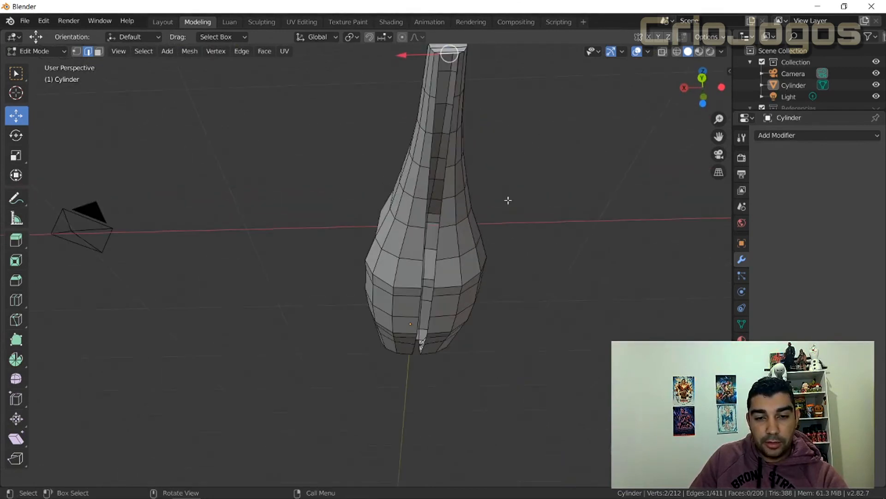
- Fill faces successively along the underside gap from the tail toward the nose
key(f)
key(f)
key(f)
key(f)
key(f)
middle_drag(444, 236, 550, 253)
key(f)
key(f)
key(f)
key(f)
key(f)
- Fill the remaining underside faces and the nose cap gap to close the fuselage, and check the joined mesh
middle_drag(406, 256, 418, 295)
key(f)
key(f)
key(f)
key(f)
key(f)
key(f)
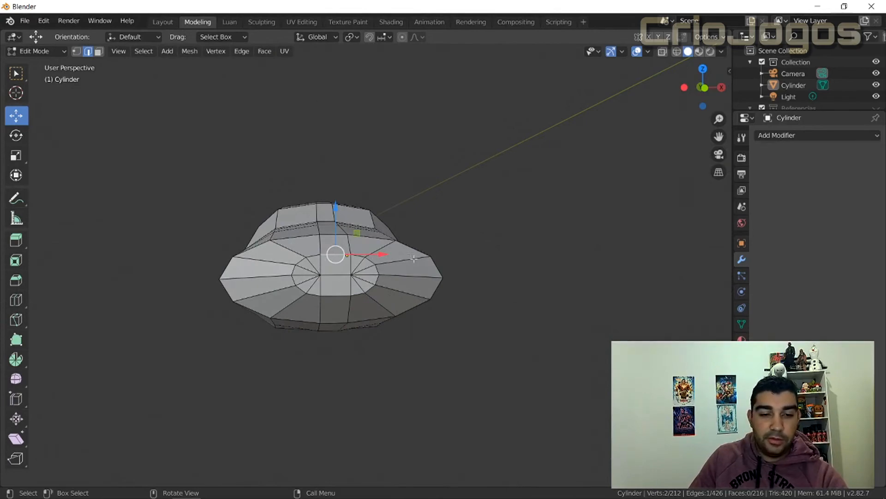
scroll(396, 277, up, 4)
middle_drag(345, 266, 403, 300)
scroll(461, 249, down, 4)
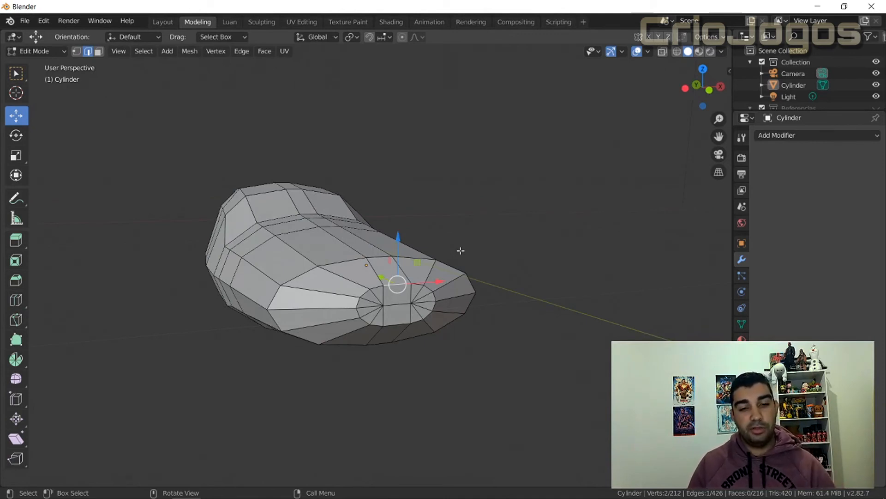
middle_drag(510, 276, 394, 370)
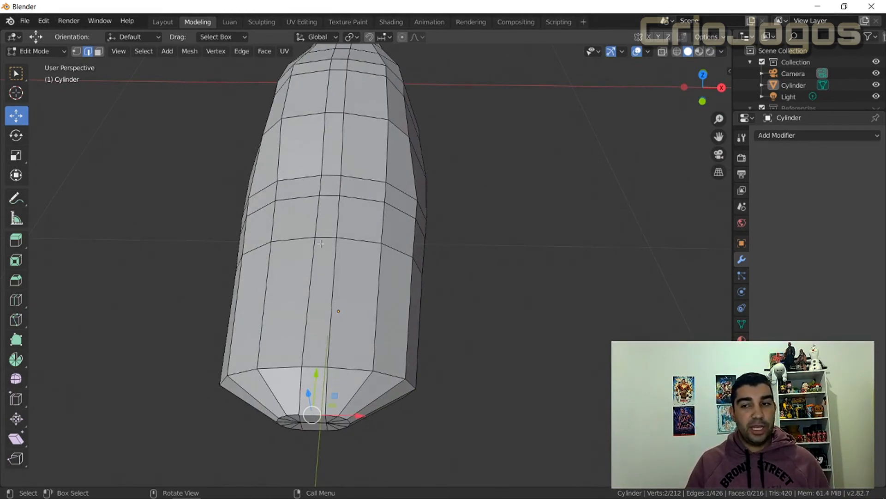
- Undo all the faces filled across the central gap, back to the two open fuselage halves
scroll(452, 261, down, 3)
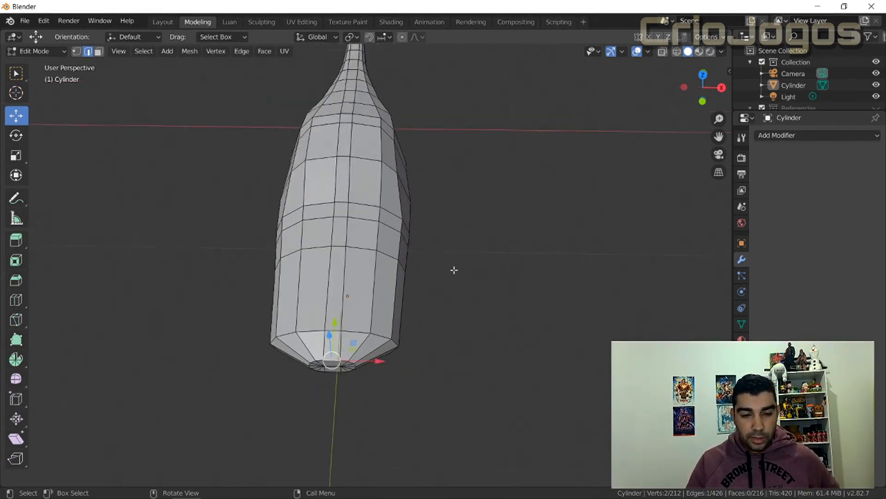
key(ctrl+z)
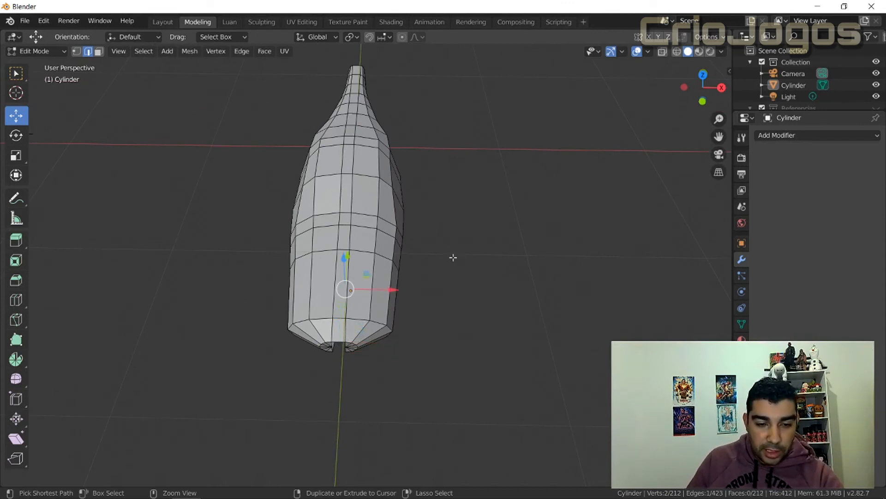
key(ctrl+z)
key(ctrl+z)
key(ctrl+z)
key(ctrl+z)
key(ctrl+z)
key(ctrl+z)
key(ctrl+z)
key(ctrl+z)
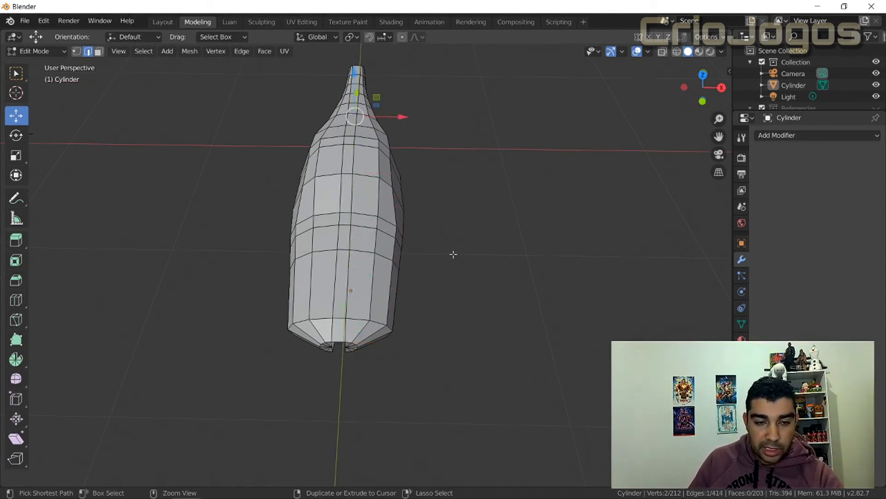
key(ctrl+z)
key(ctrl+z)
key(ctrl+z)
key(ctrl+z)
key(ctrl+z)
key(ctrl+z)
key(ctrl+z)
key(ctrl+z)
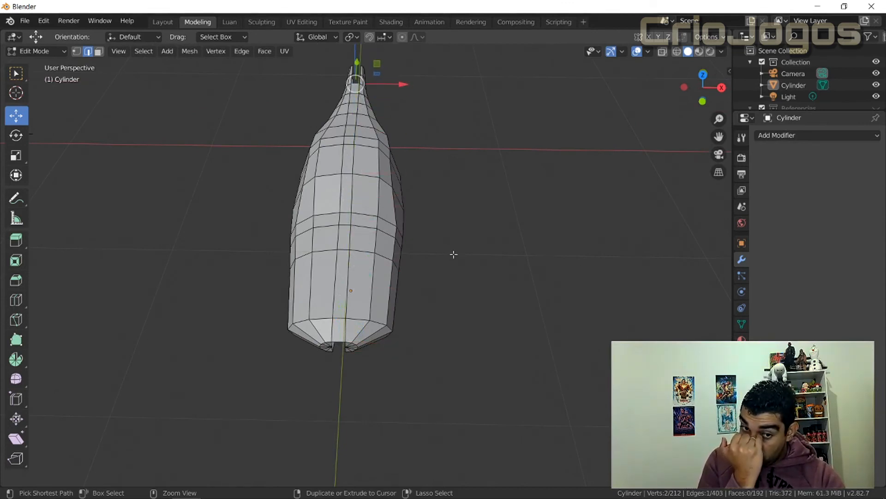
key(ctrl+z)
key(ctrl+z)
key(ctrl+z)
key(ctrl+z)
key(ctrl+z)
key(ctrl+z)
key(ctrl+z)
key(ctrl+z)
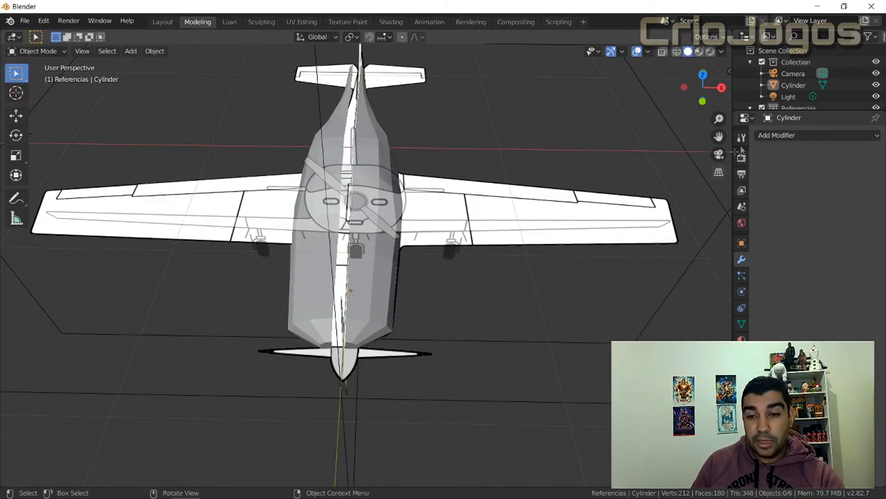
- Hide the Referencias collection and select the split fuselage object
scroll(785, 99, down, 2)
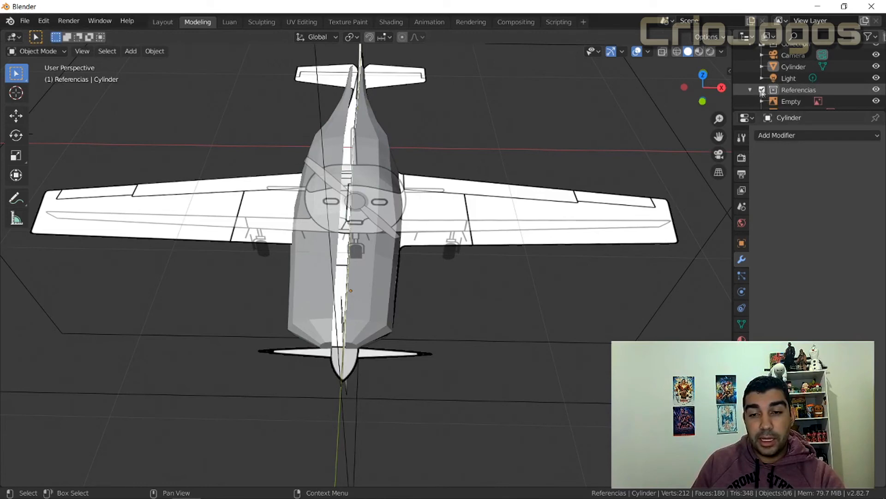
click(876, 90)
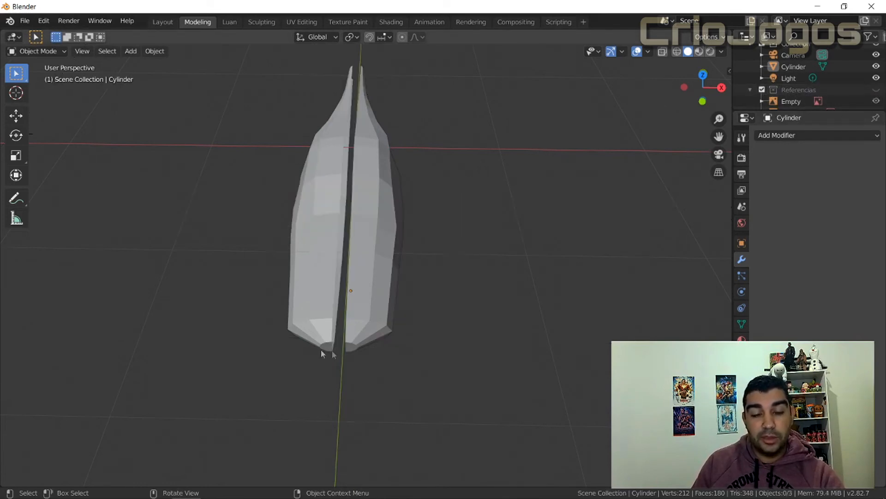
click(326, 245)
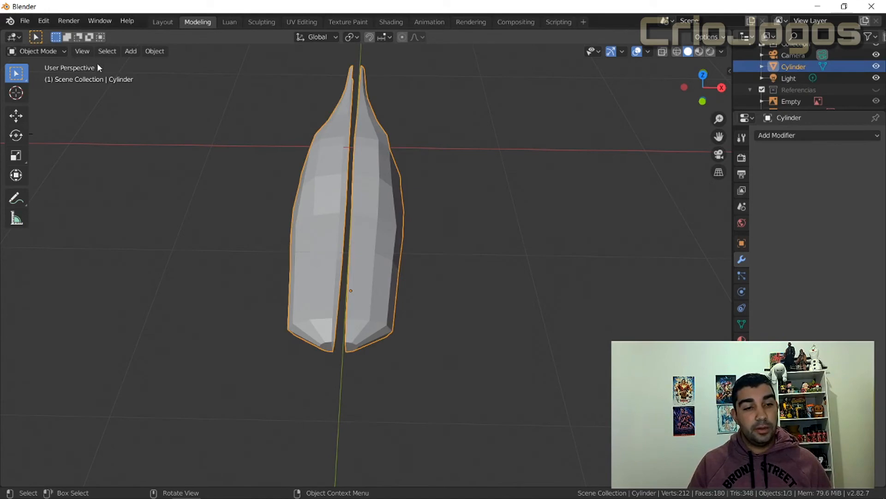
- Switch to the Luan workspace and put the fuselage into Edit Mode
click(228, 23)
scroll(408, 217, down, 3)
middle_drag(408, 217, 439, 259)
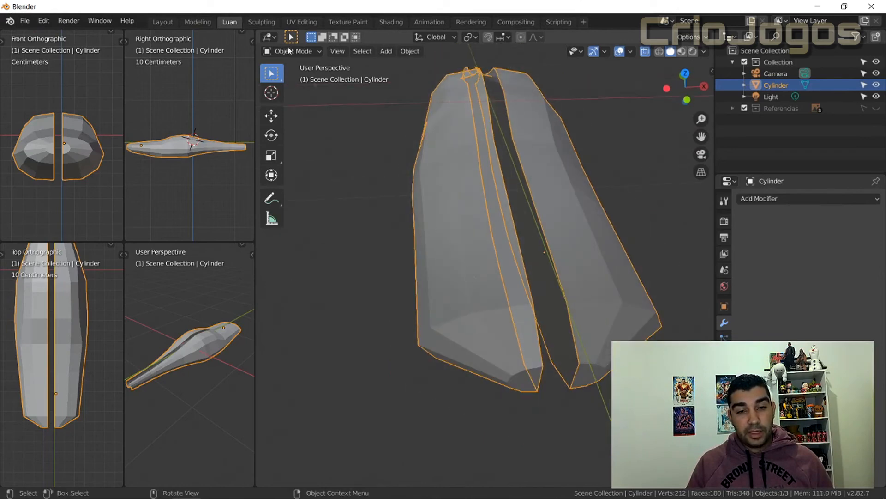
click(310, 51)
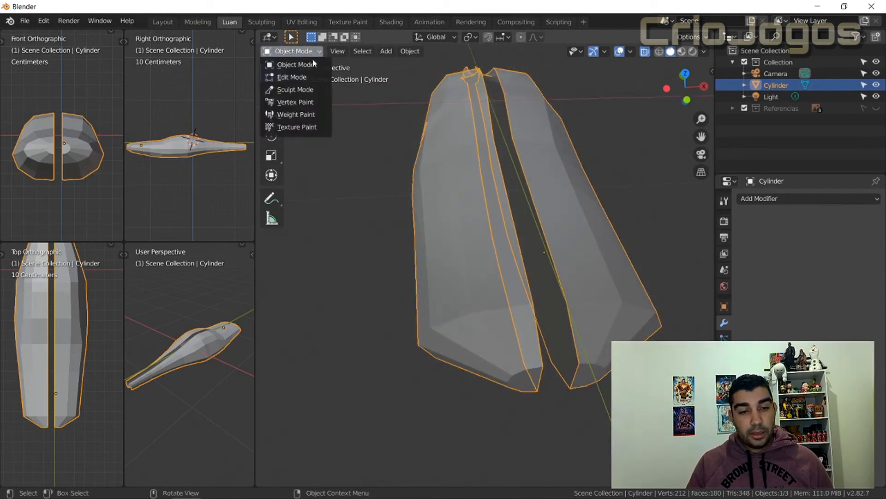
click(295, 77)
scroll(515, 268, down, 3)
middle_drag(515, 268, 493, 271)
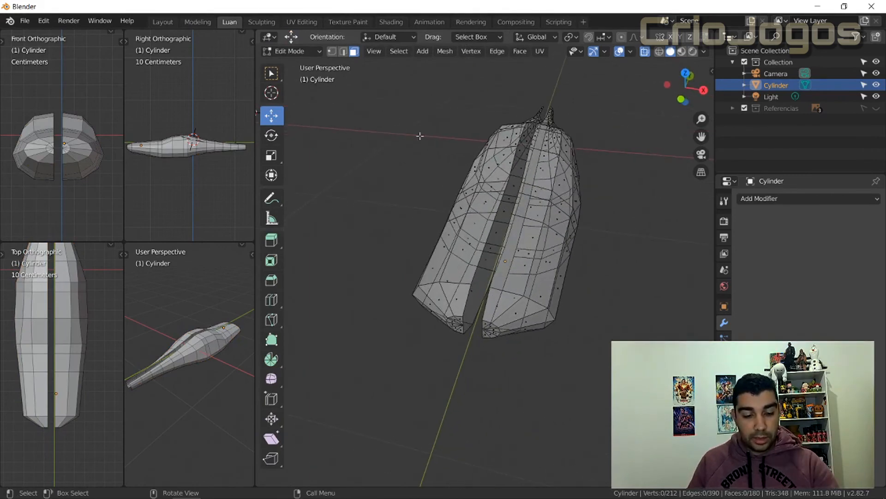
- Turn off X-ray, switch to vertex selection and select the two facing vertices across the gap near the nose
key(alt+z)
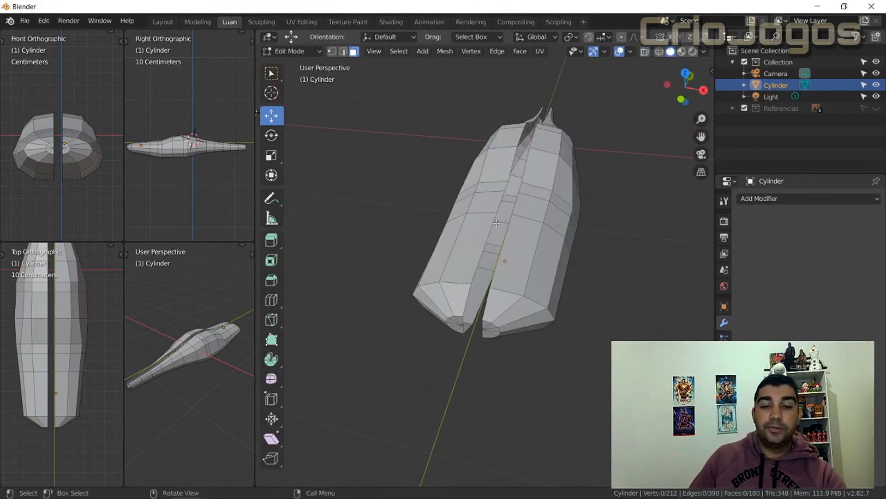
scroll(472, 283, up, 5)
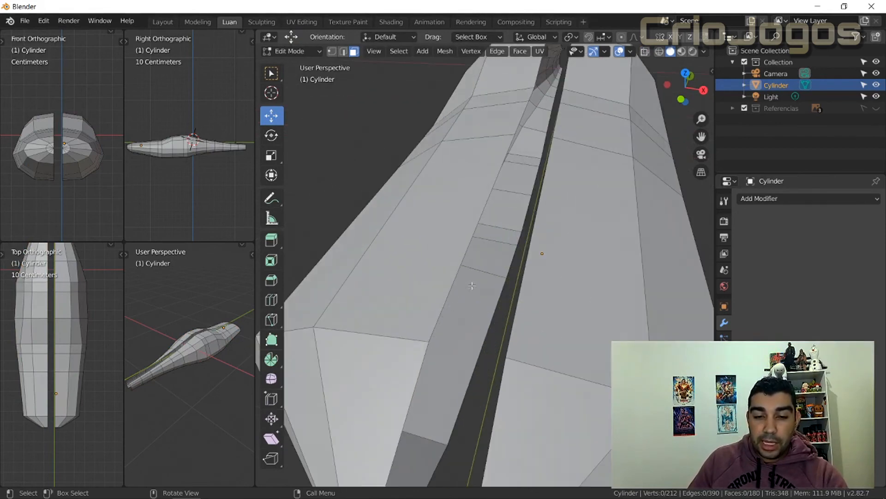
click(424, 351)
click(331, 51)
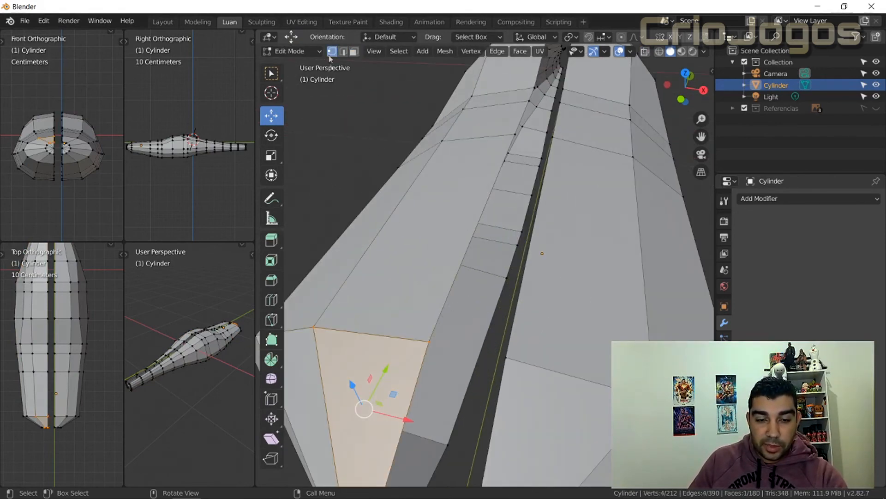
click(429, 343)
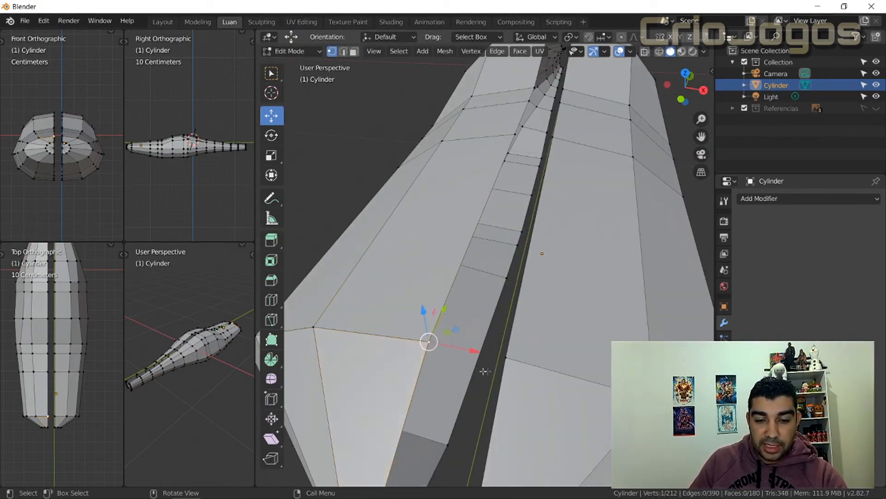
shift+click(507, 358)
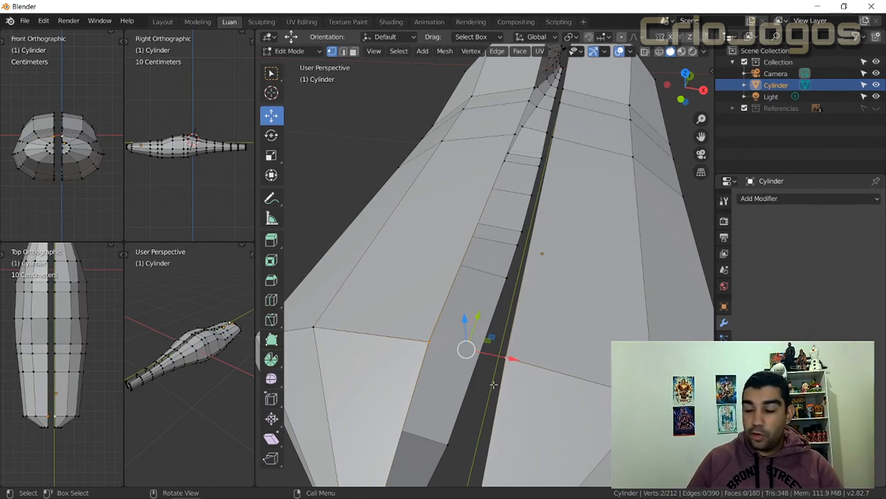
scroll(495, 387, down, 5)
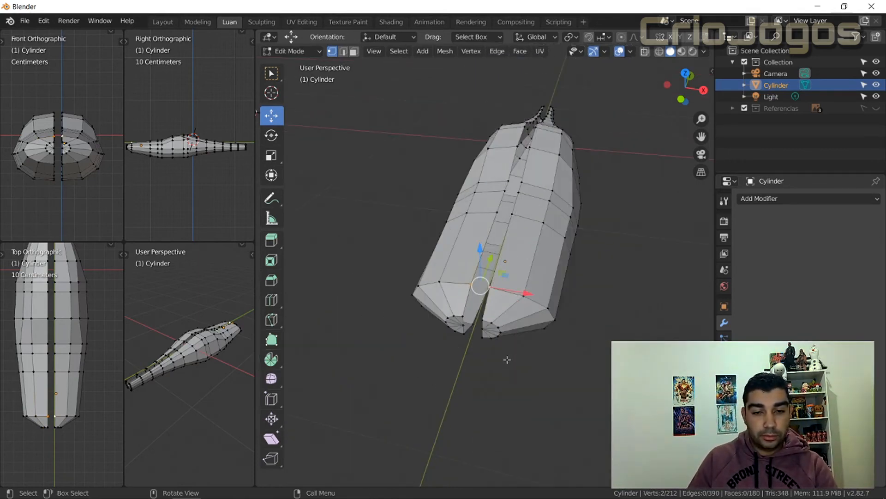
- In front view with X-ray on, box-select every vertex of the fuselage half on the negative X side
click(683, 100)
key(alt+z)
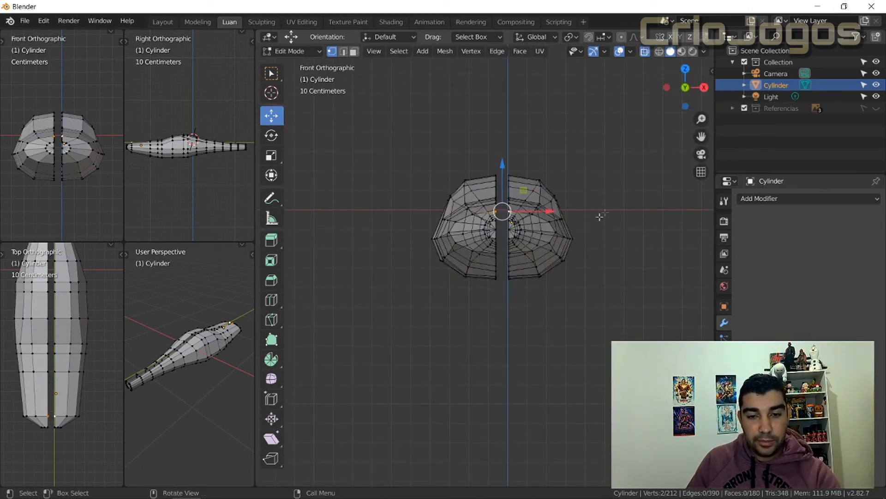
drag(356, 107, 502, 373)
scroll(522, 242, up, 4)
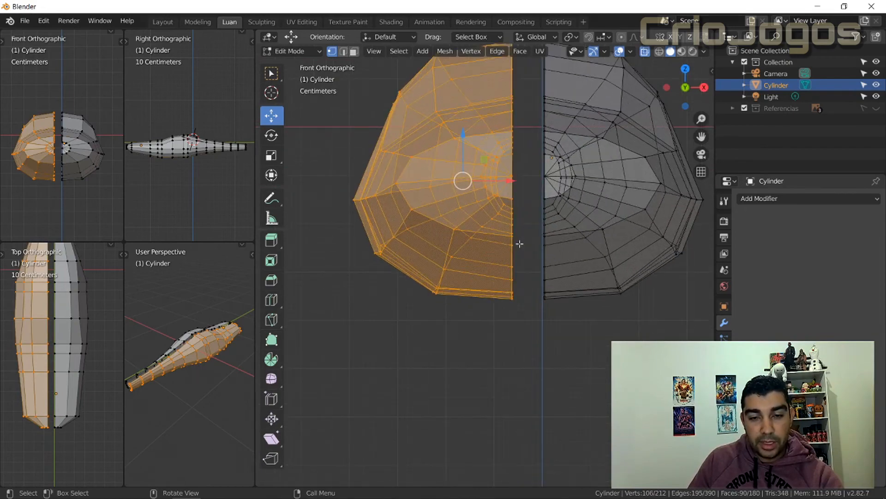
scroll(502, 284, down, 2)
scroll(503, 283, up, 1)
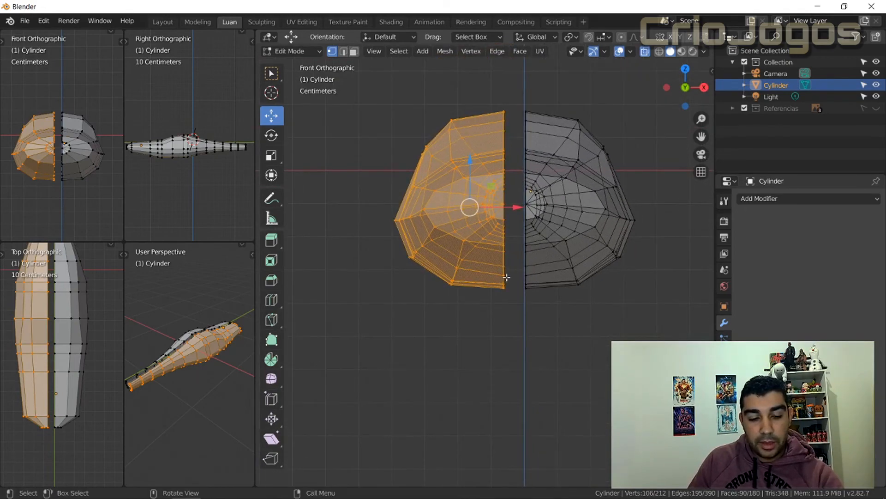
- Move the selected half about 0.063 m along X against the other half, refining by about 0.0004 m
scroll(507, 278, up, 4)
shift+middle_drag(514, 250, 462, 349)
drag(451, 243, 496, 246)
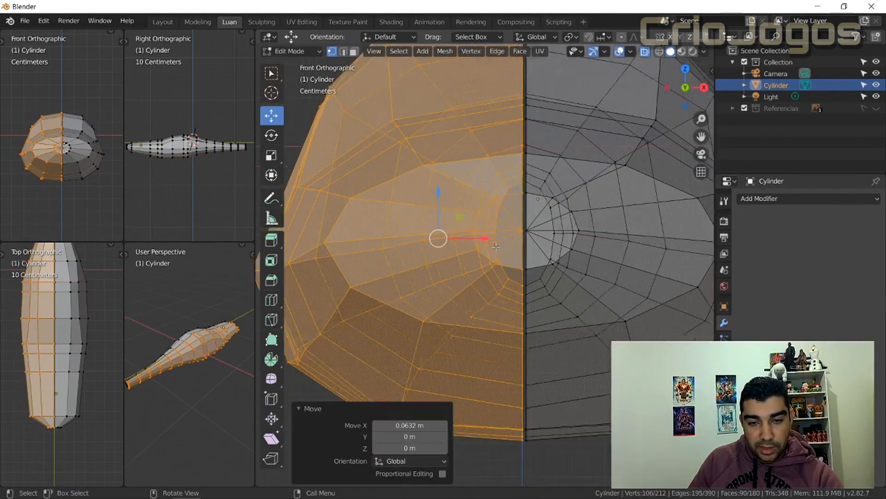
scroll(496, 246, up, 3)
drag(440, 238, 446, 239)
scroll(450, 245, down, 8)
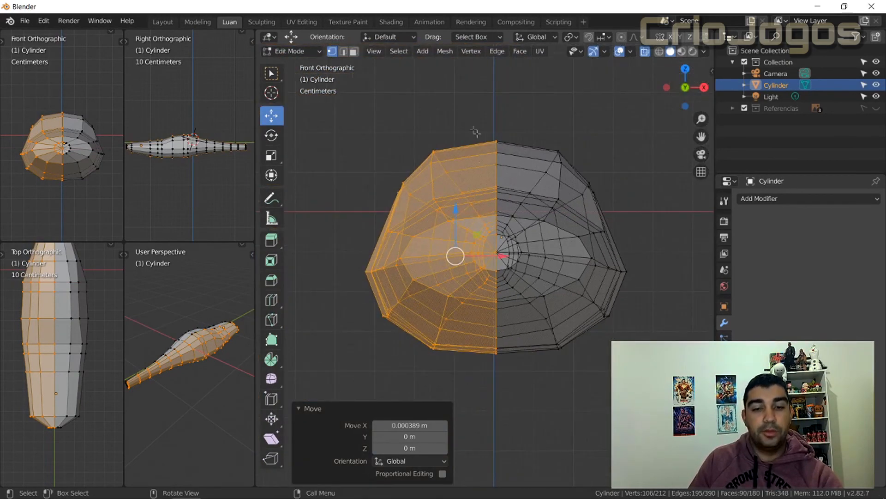
- Box-select all vertices along the central seam and merge them by distance at 0.0001 m
click(478, 105)
drag(493, 135, 495, 162)
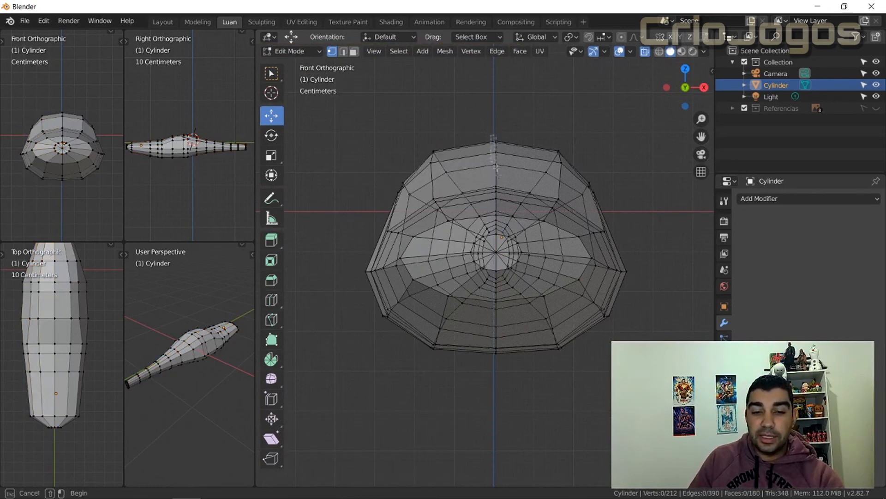
drag(498, 312, 502, 371)
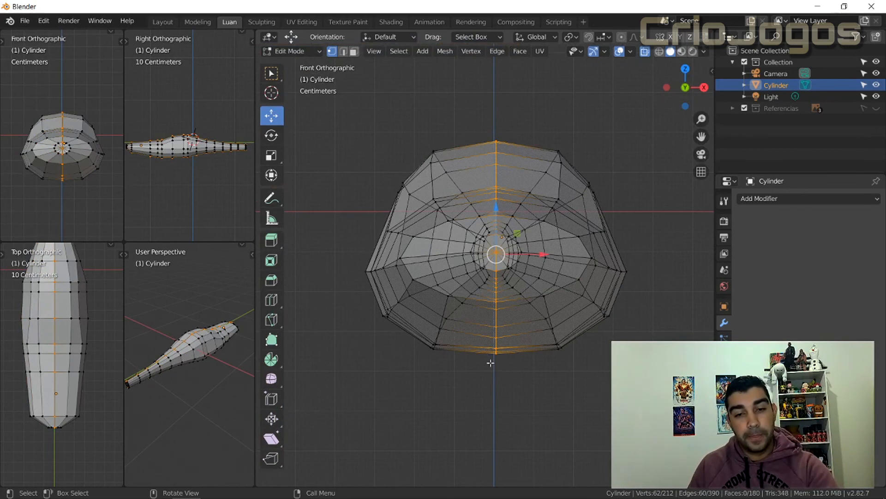
right_click(495, 163)
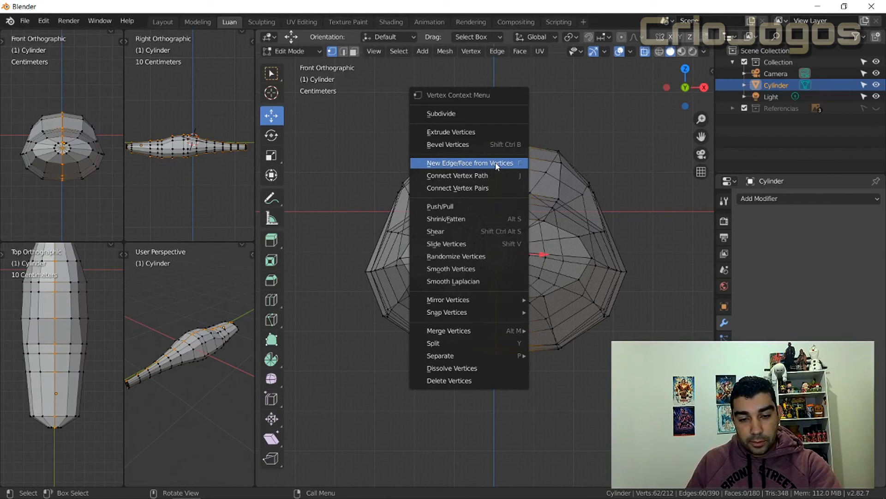
mouse_move(507, 332)
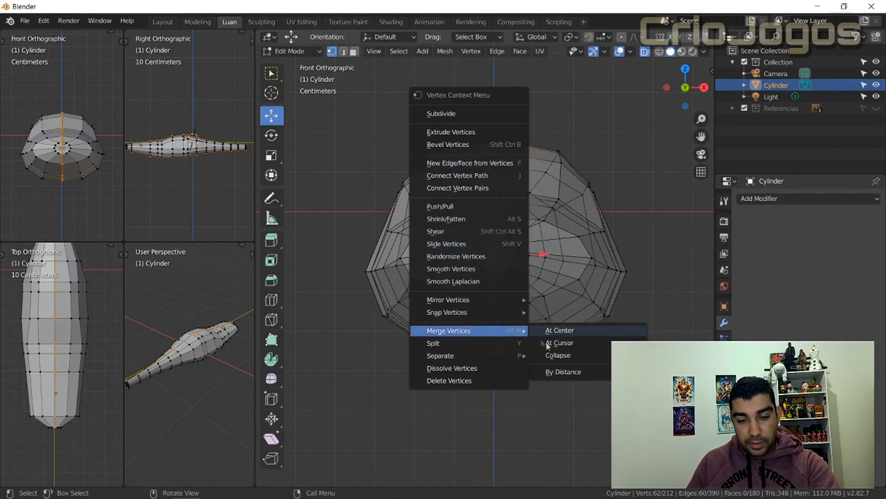
click(589, 373)
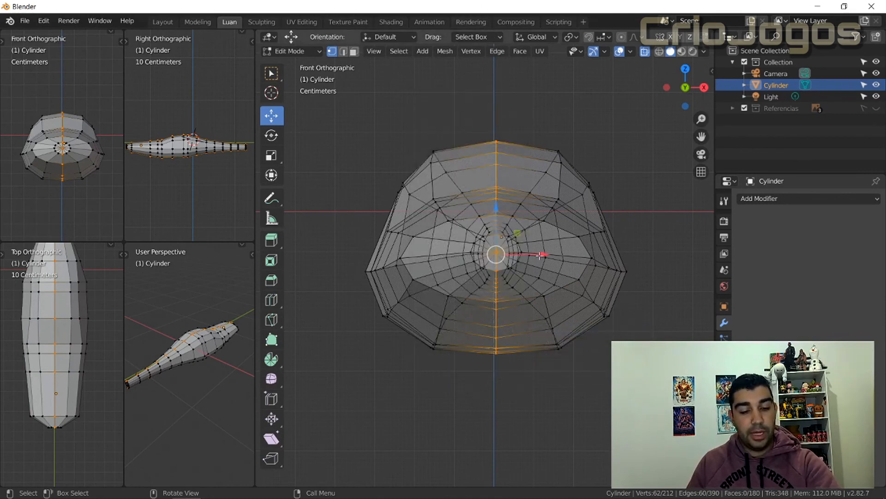
key(m)
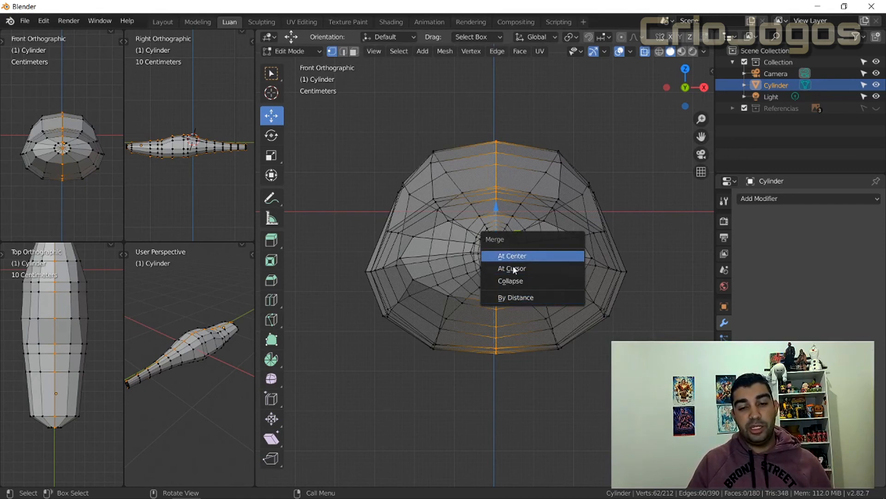
click(519, 297)
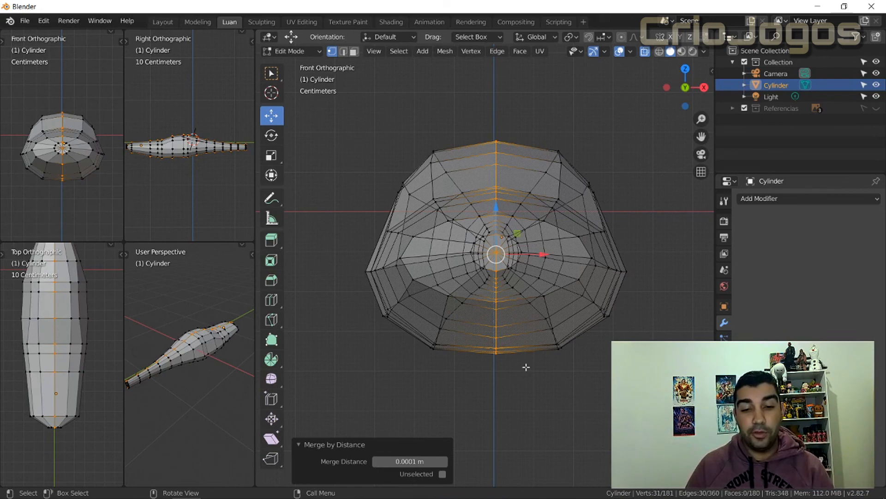
- Test the weld by moving one upper seam vertex about -0.0685 m along X, and inspect the mesh with X-ray off
key(alt+a)
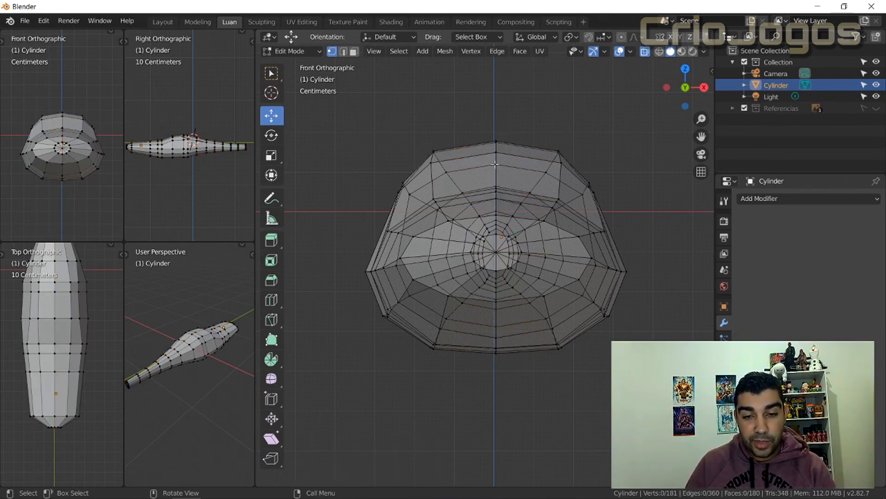
drag(543, 164, 515, 165)
middle_drag(515, 164, 508, 216)
key(alt+z)
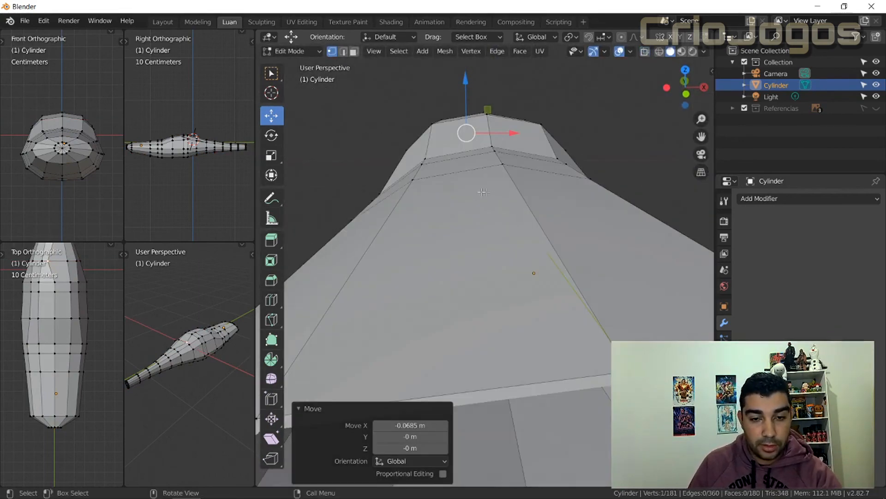
scroll(487, 193, down, 5)
middle_drag(487, 196, 492, 242)
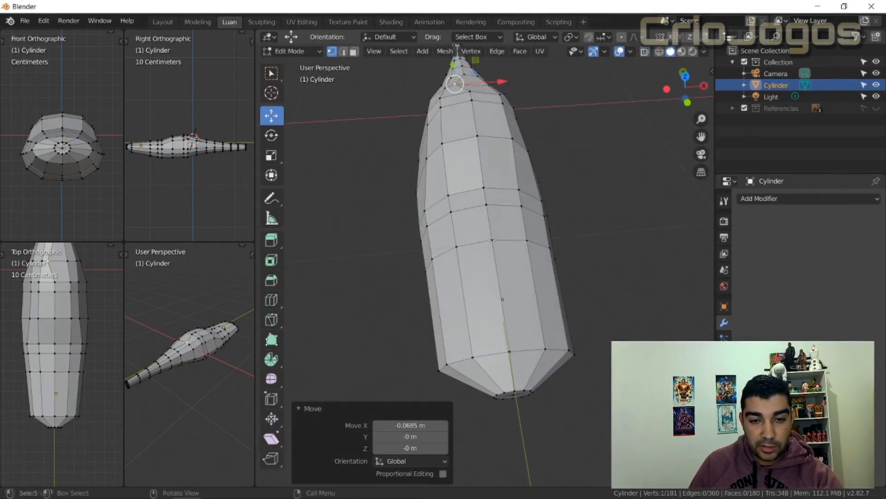
- Move an upper seam vertex nearer the nose about -0.057 m along X, then about 0.016 m back
click(491, 241)
scroll(508, 255, up, 3)
drag(546, 215, 524, 216)
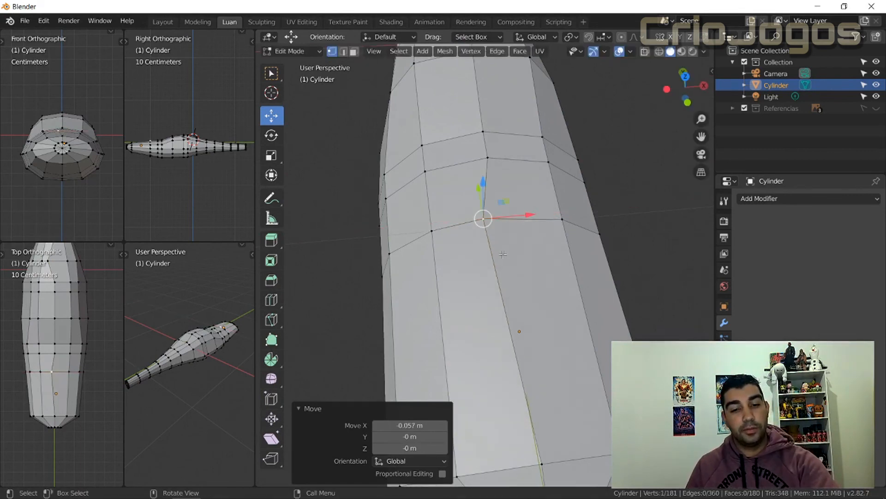
drag(530, 213, 538, 215)
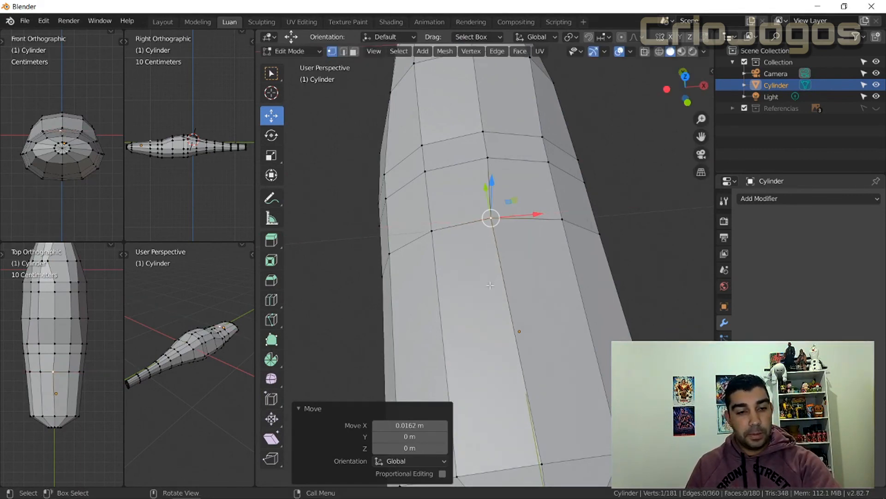